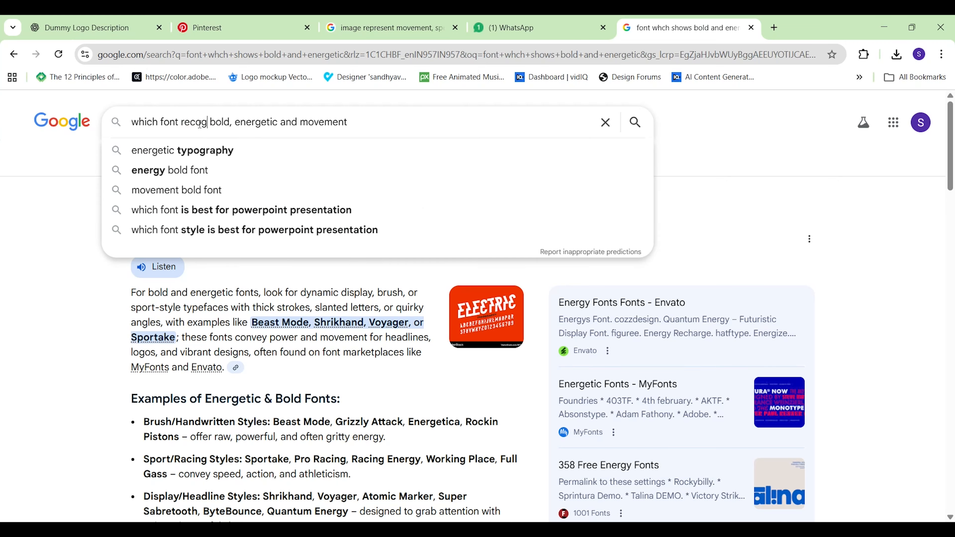
Search Google for "which font recognize bold, energetic and movement" and read through the font recommendations by style category.
text(nize)
key(Return)
click(315, 395)
scroll(309, 406, down, 3)
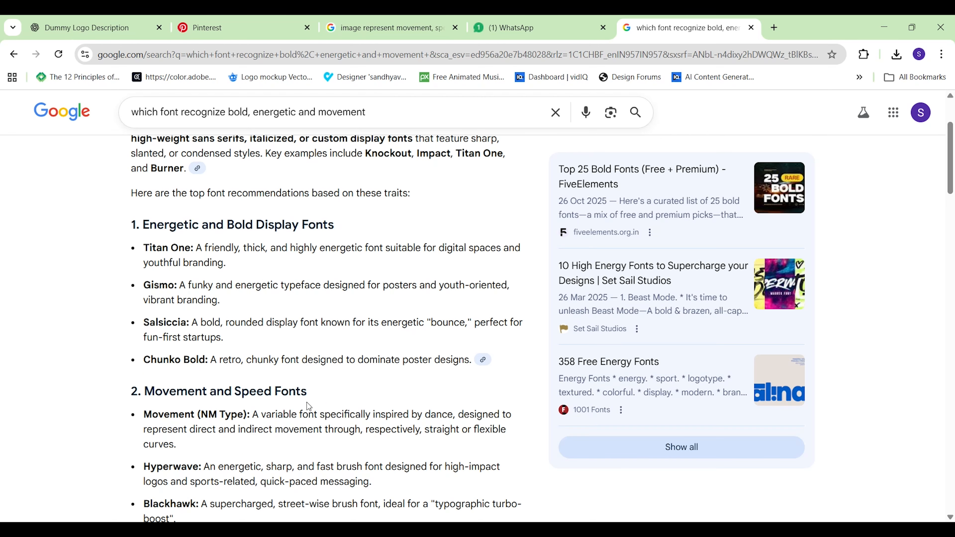
scroll(191, 324, down, 5)
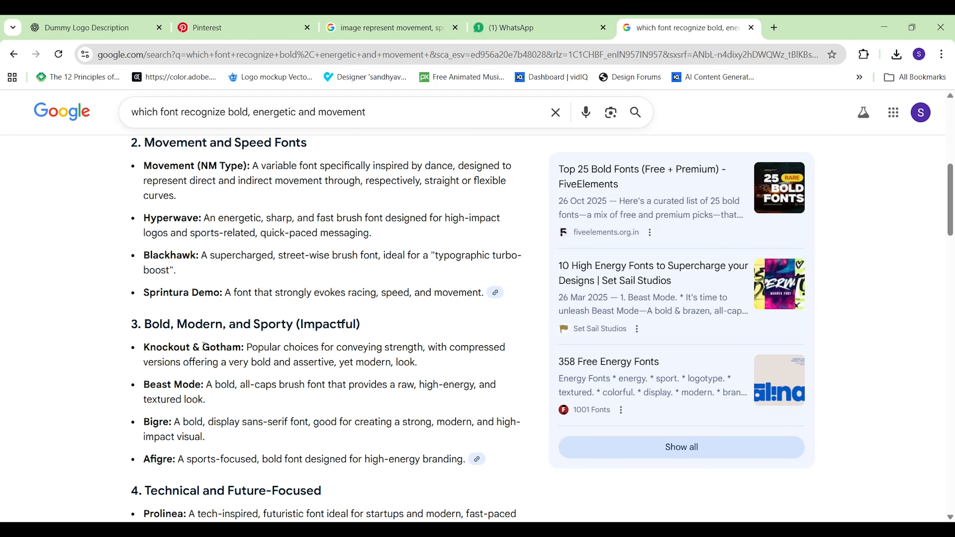
scroll(203, 346, down, 3)
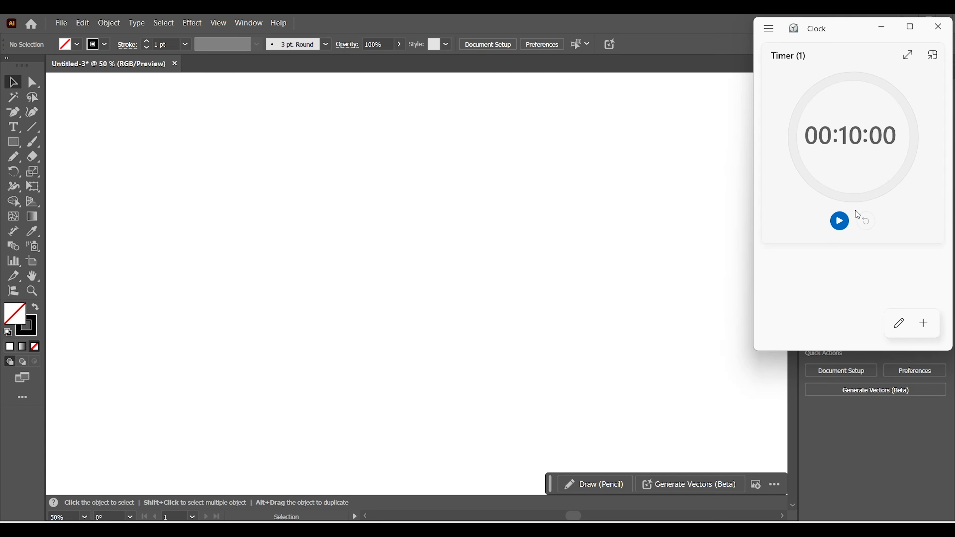
Switch to Illustrator, start the ten-minute timer and add the text STRYDE near the middle of the canvas.
click(841, 225)
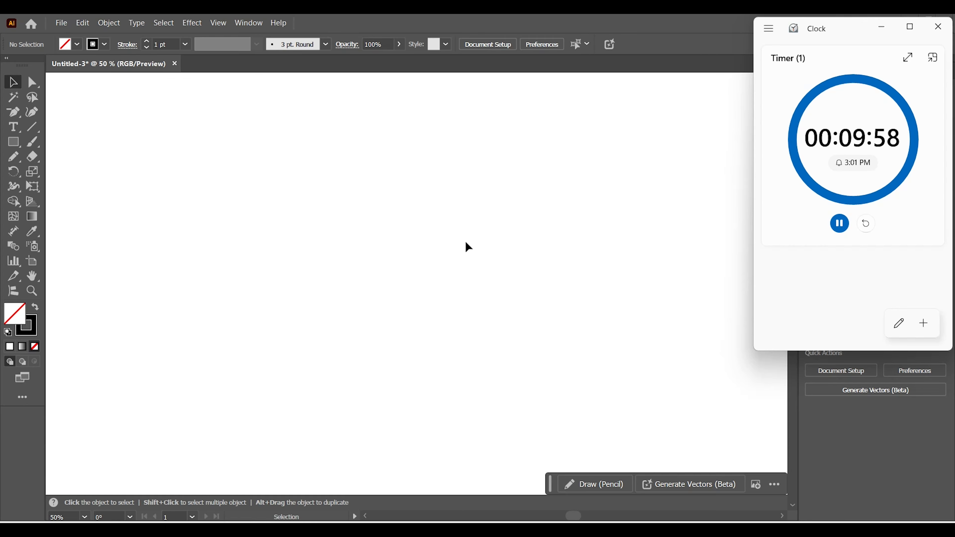
click(14, 129)
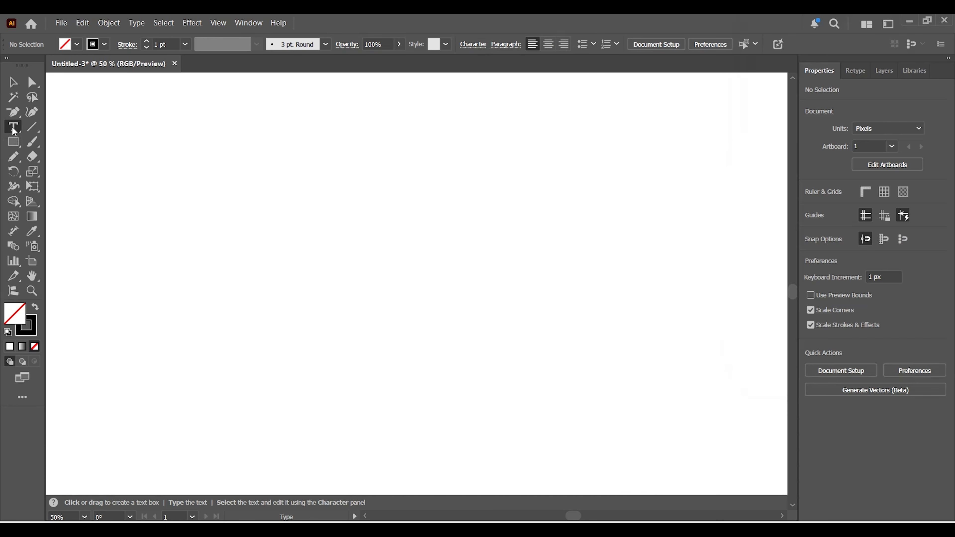
click(51, 129)
click(371, 267)
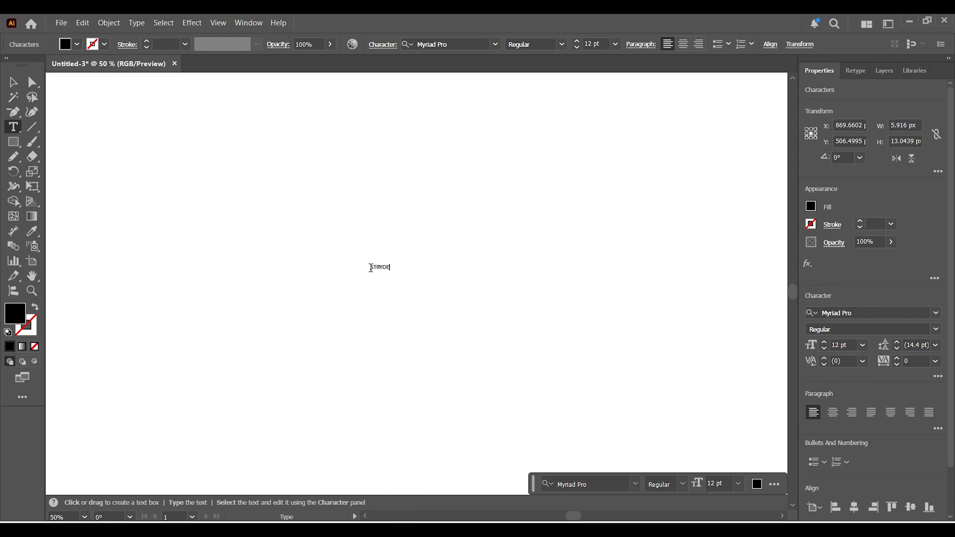
Scale the STRYDE text up to about 259 pt and set its font to Gotham XNarrow Black.
click(13, 85)
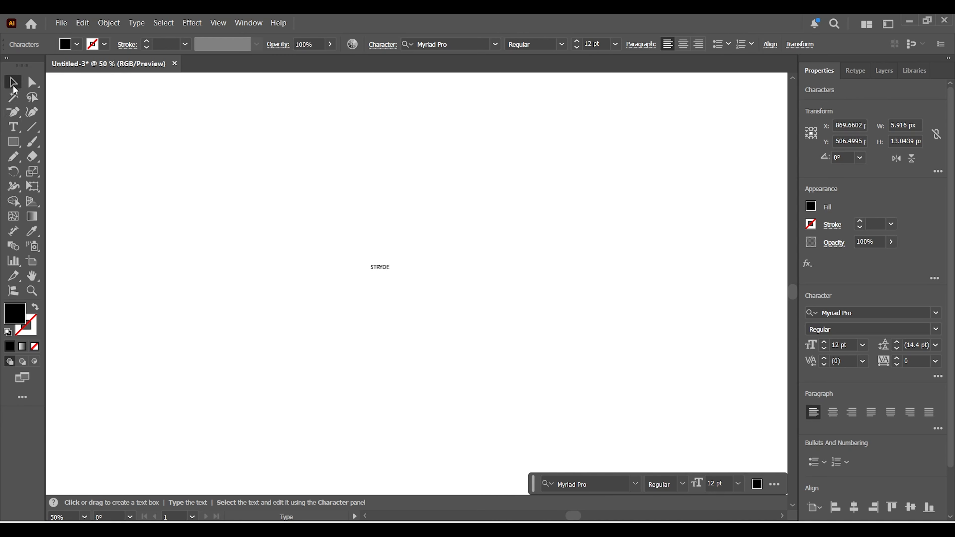
drag(389, 271, 594, 355)
click(469, 44)
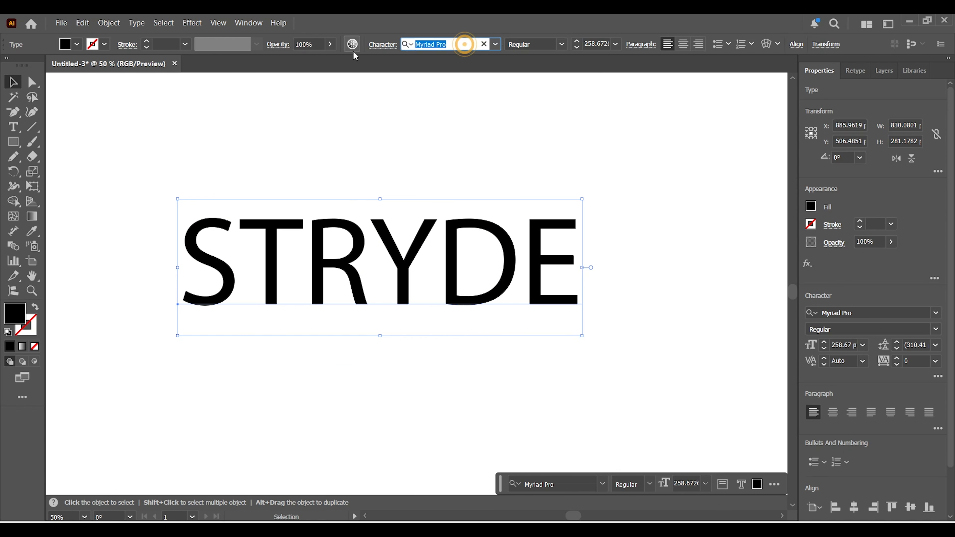
text(gotham)
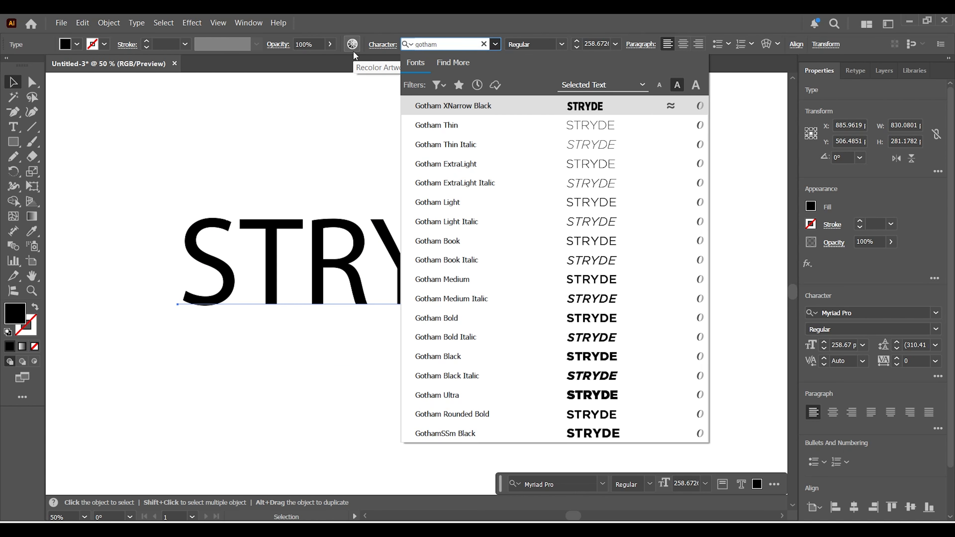
click(420, 107)
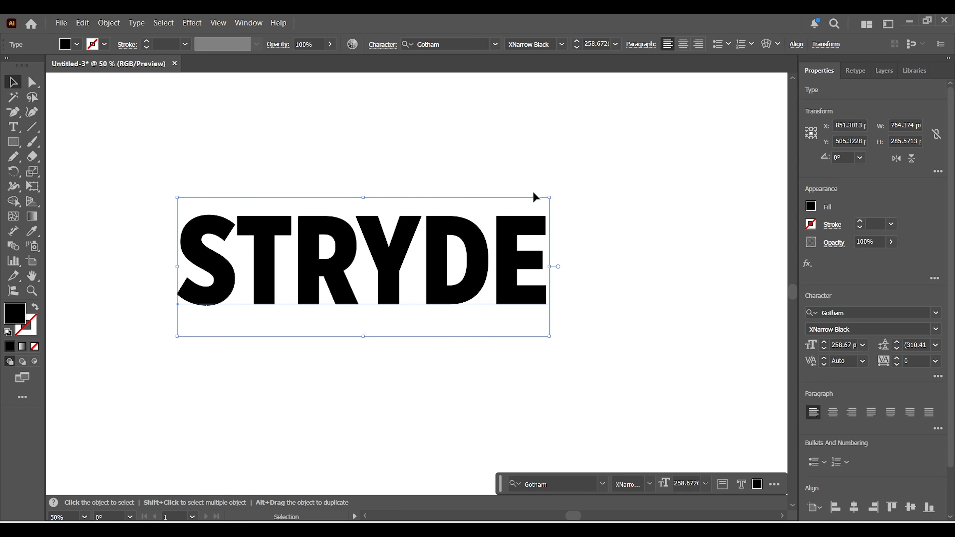
Shrink the STRYDE text to about 169 pt and make a copy above it reduced to the letter S.
drag(549, 197, 497, 252)
drag(428, 290, 461, 245)
key(t)
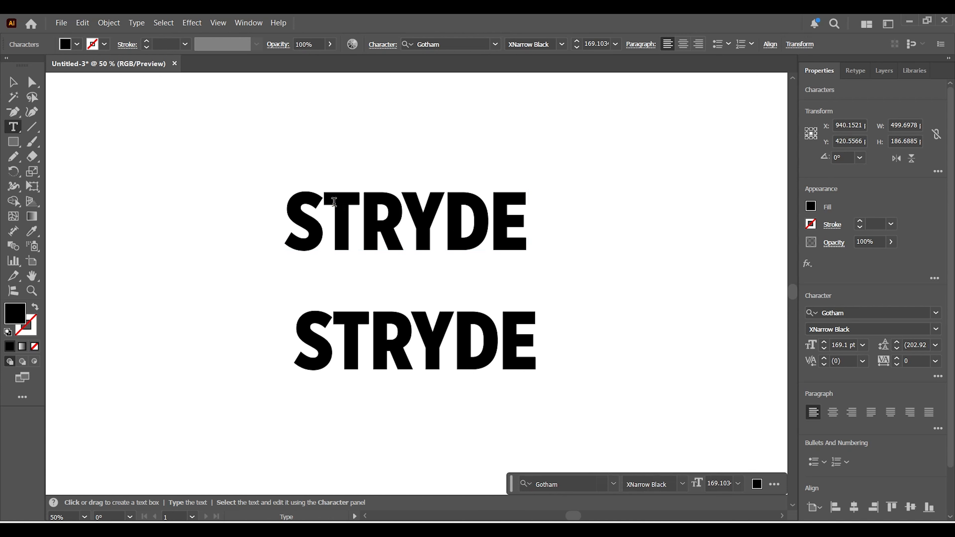
drag(334, 202, 548, 207)
key(BackSpace)
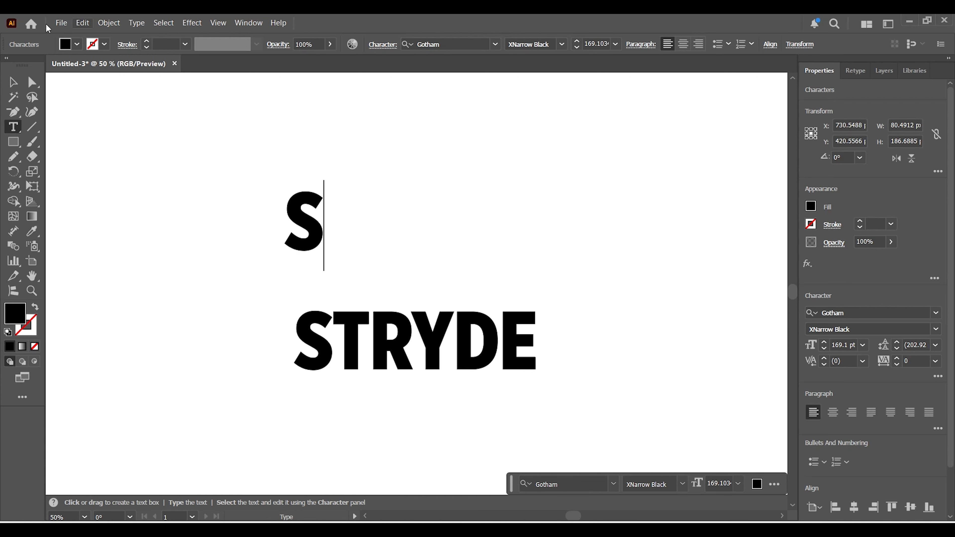
Enlarge the letter S to about 355 pt, centred above STRYDE, and convert it to outlines.
click(15, 79)
drag(316, 235, 434, 256)
mouse_move(442, 201)
mouse_down()
mouse_move(478, 154)
mouse_move(433, 209)
mouse_up()
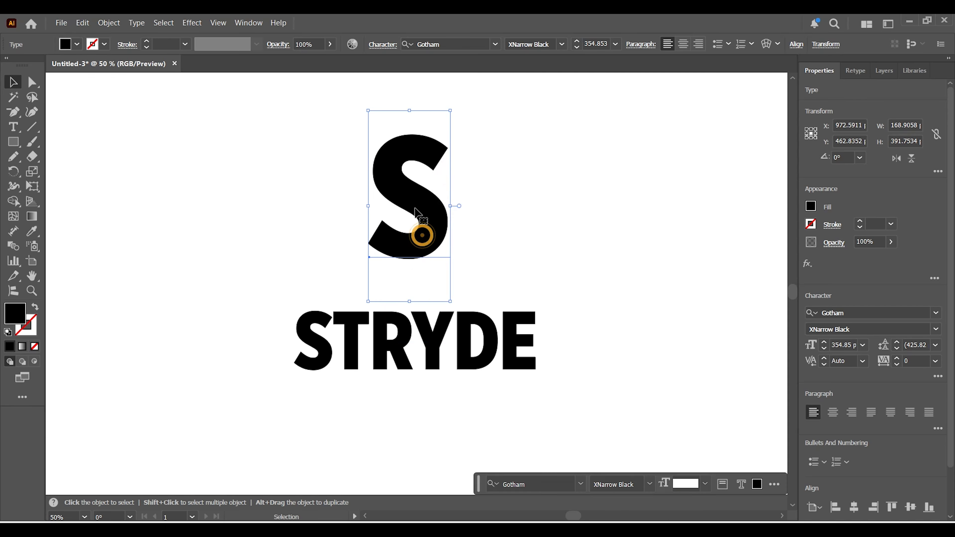
right_click(416, 210)
click(460, 298)
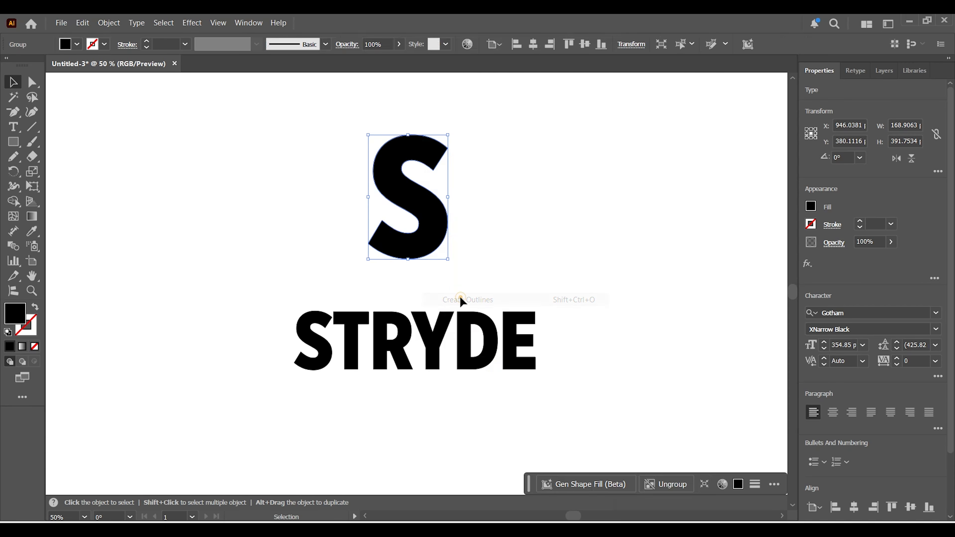
click(508, 235)
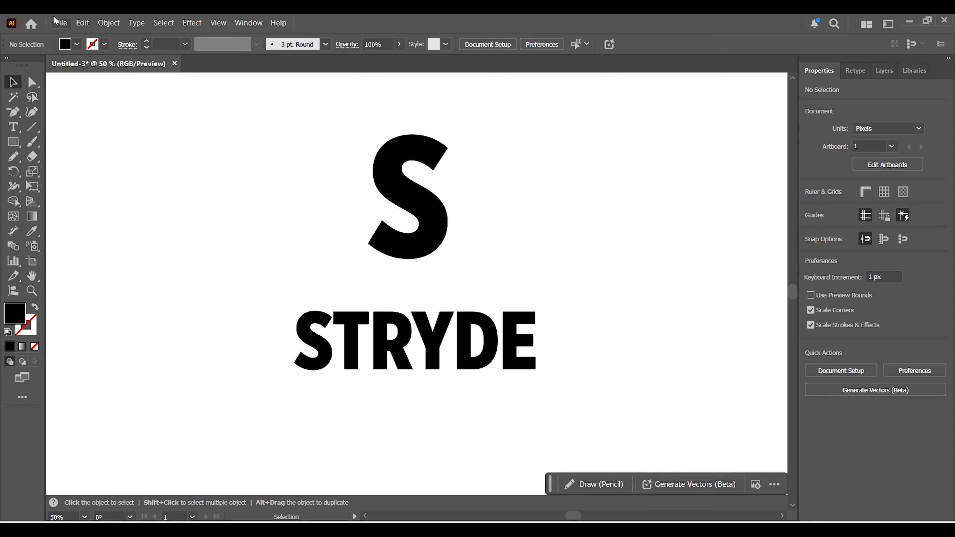
Place the wings image from the JPG 1 folder as a linked file on the canvas.
click(59, 23)
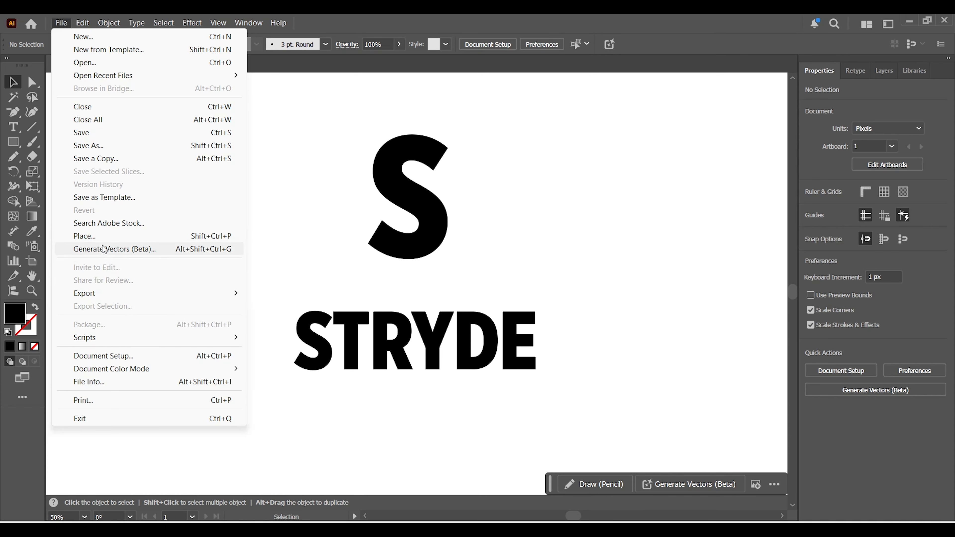
click(102, 237)
click(288, 206)
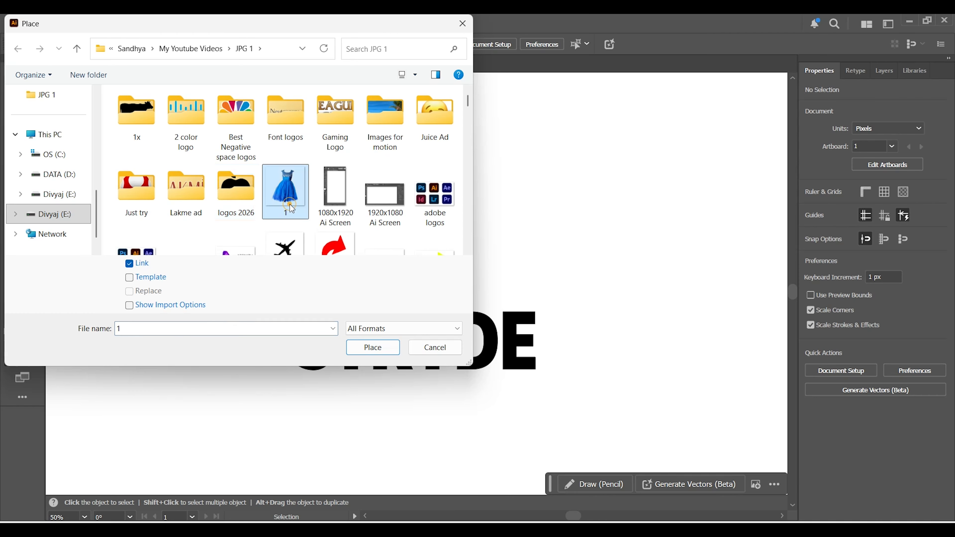
key(w)
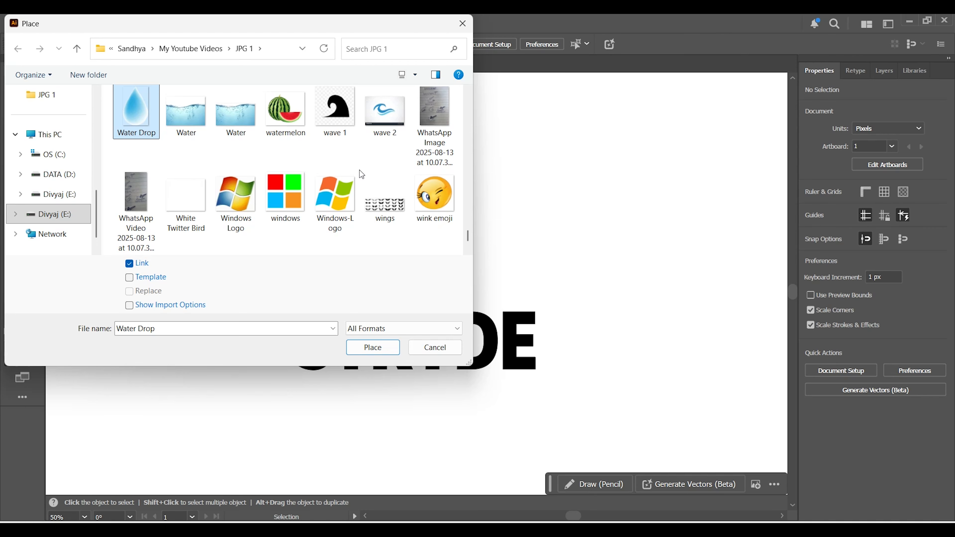
click(372, 206)
click(372, 347)
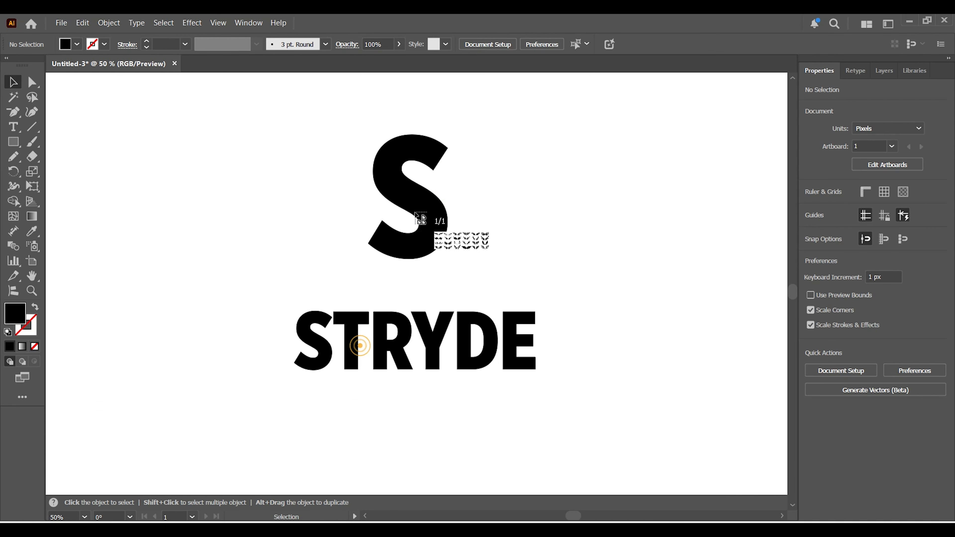
click(515, 144)
Enlarge the wings image to about 736 px wide and position it over the S, above STRYDE.
drag(645, 185, 760, 310)
drag(565, 126, 514, 150)
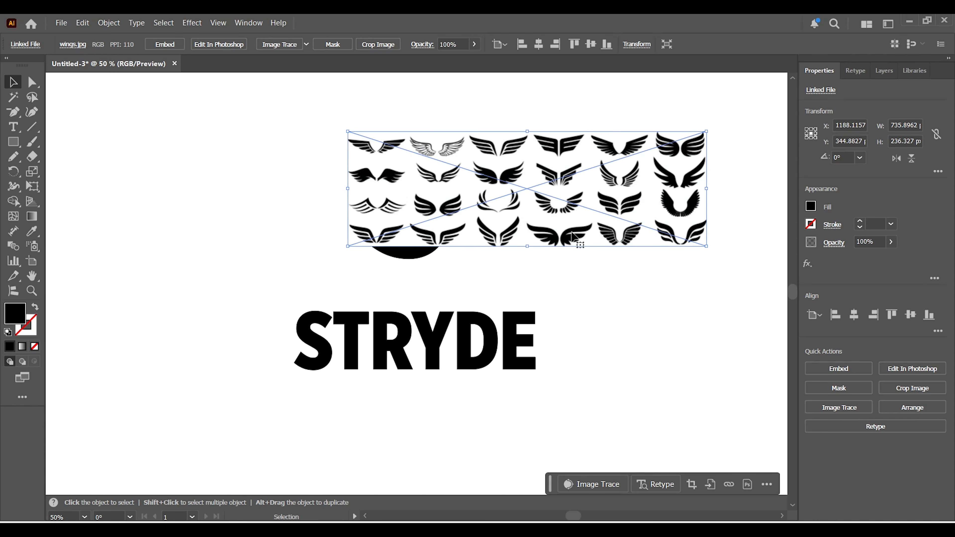
drag(590, 235, 604, 243)
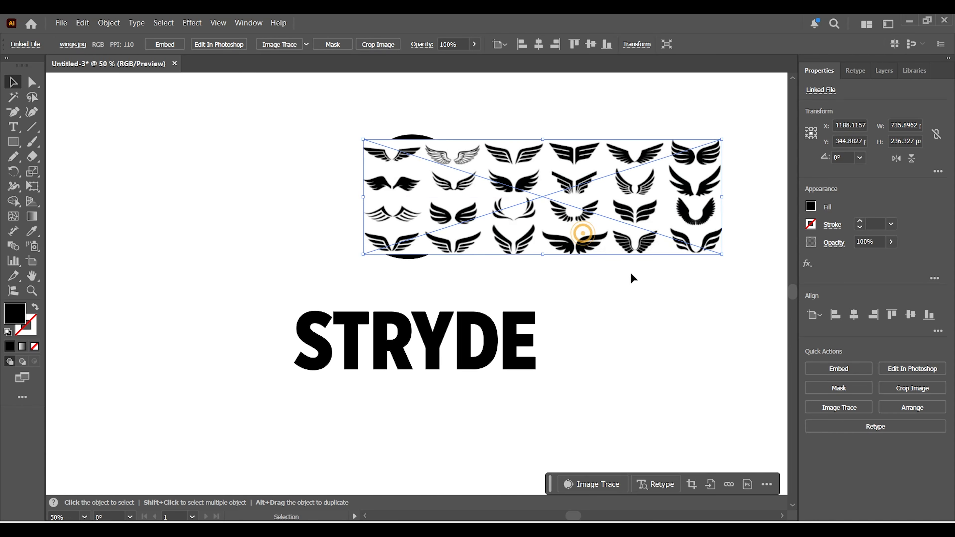
Embed the wings image and crop it to the fourth wing pair in the lowest row, about 153 x 56 px.
click(827, 369)
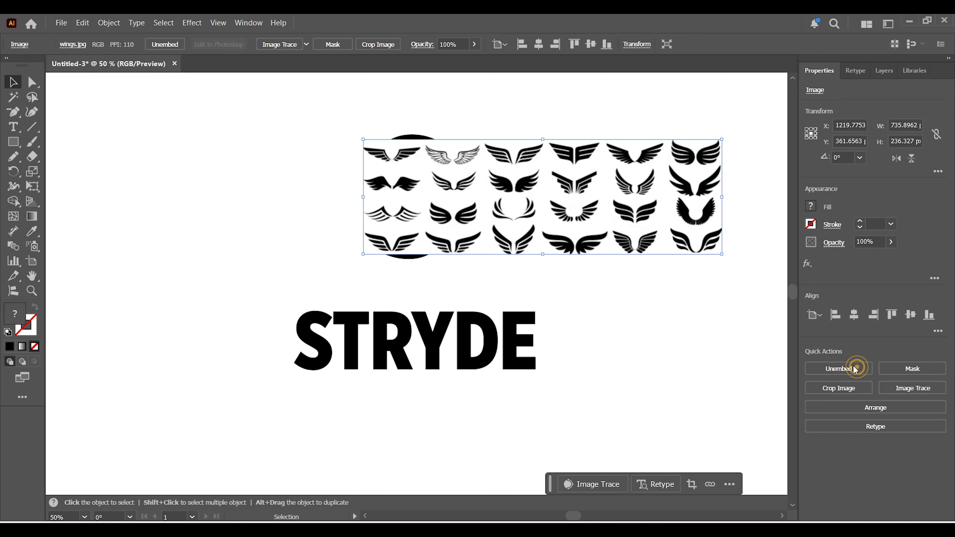
click(821, 390)
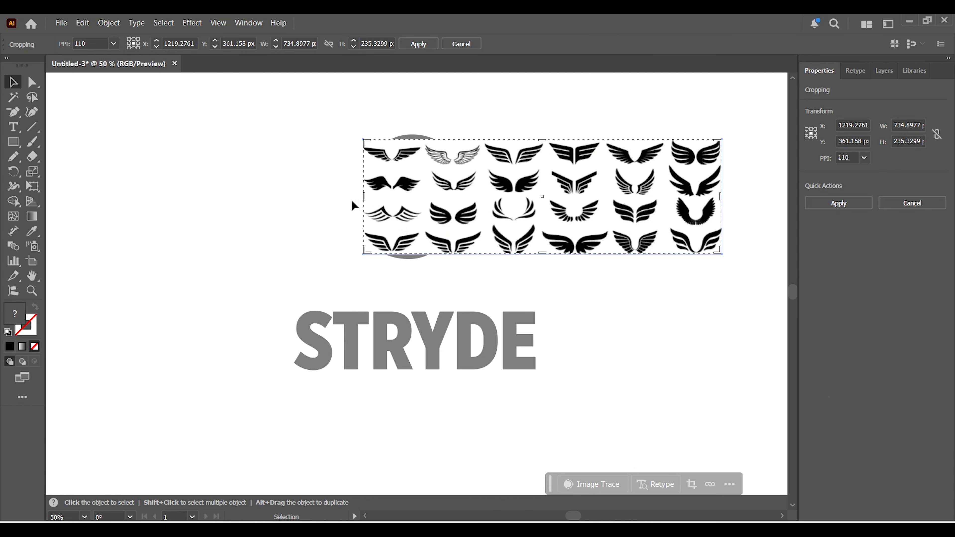
drag(364, 198, 539, 191)
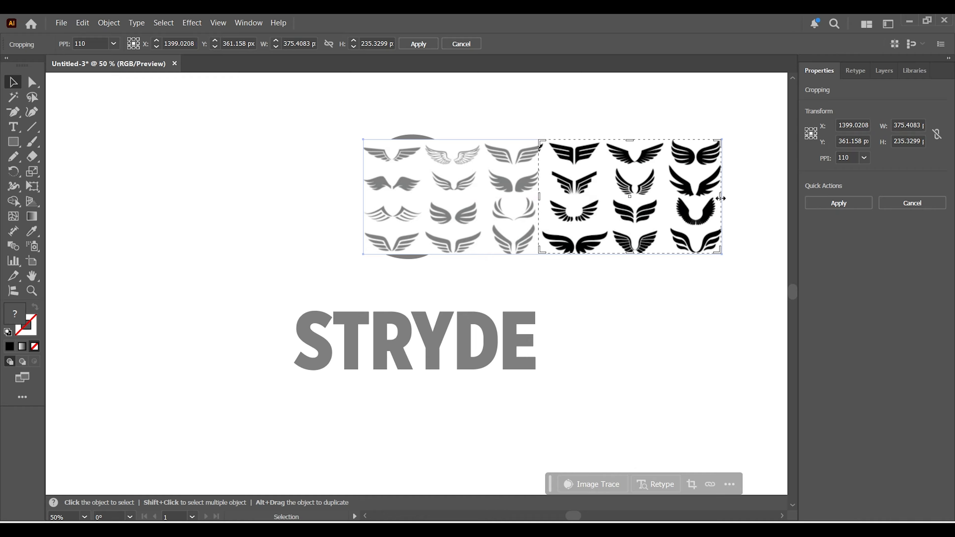
drag(720, 201, 611, 230)
drag(574, 141, 575, 229)
click(827, 199)
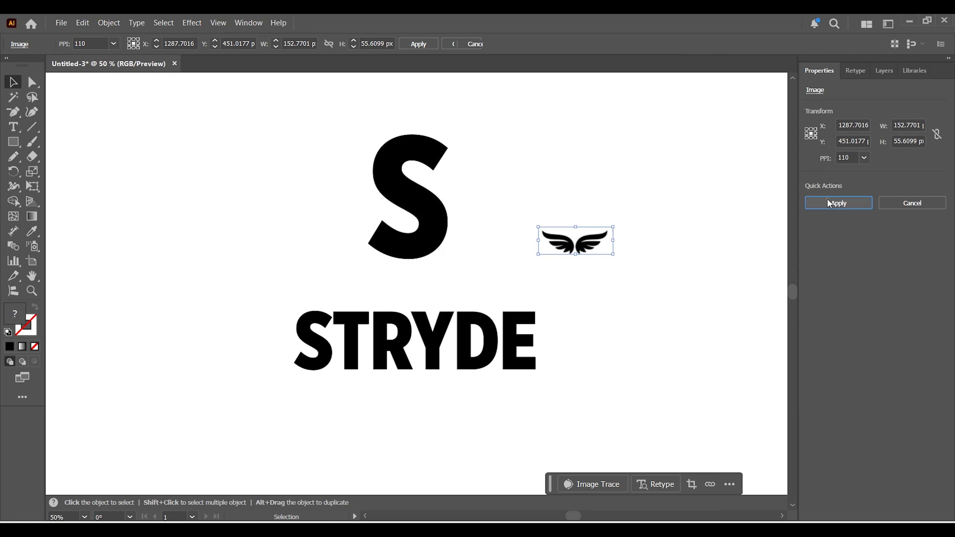
Enlarge the cropped wings to about 504 px wide beside the S and image-trace them into expanded vector paths.
drag(614, 254, 698, 350)
drag(591, 274, 593, 223)
click(294, 48)
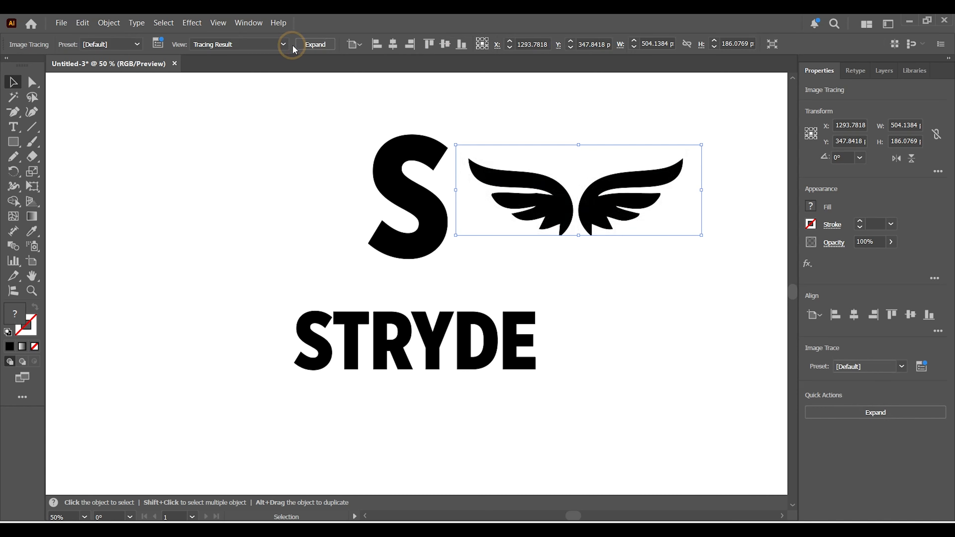
click(310, 47)
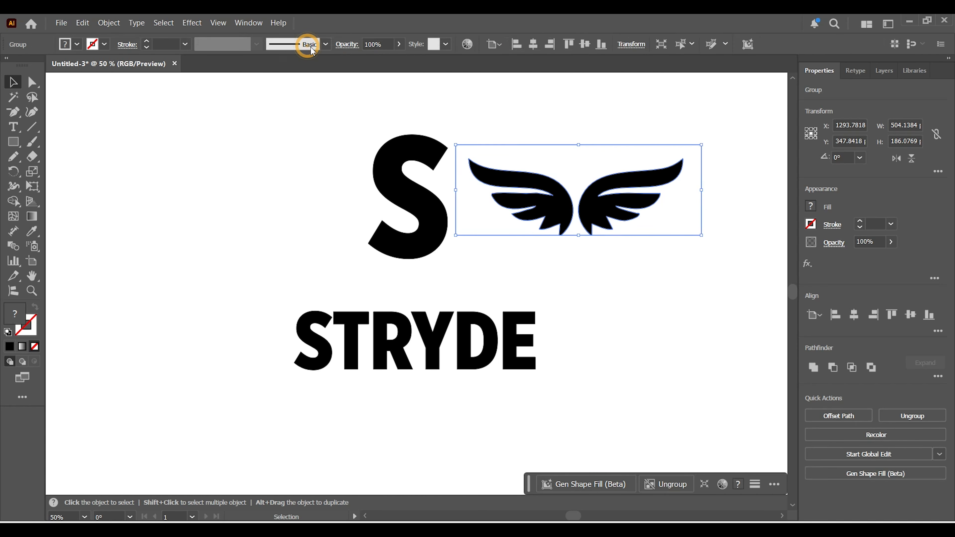
Ungroup the traced wings and delete the left wing, keeping only the right one.
click(886, 419)
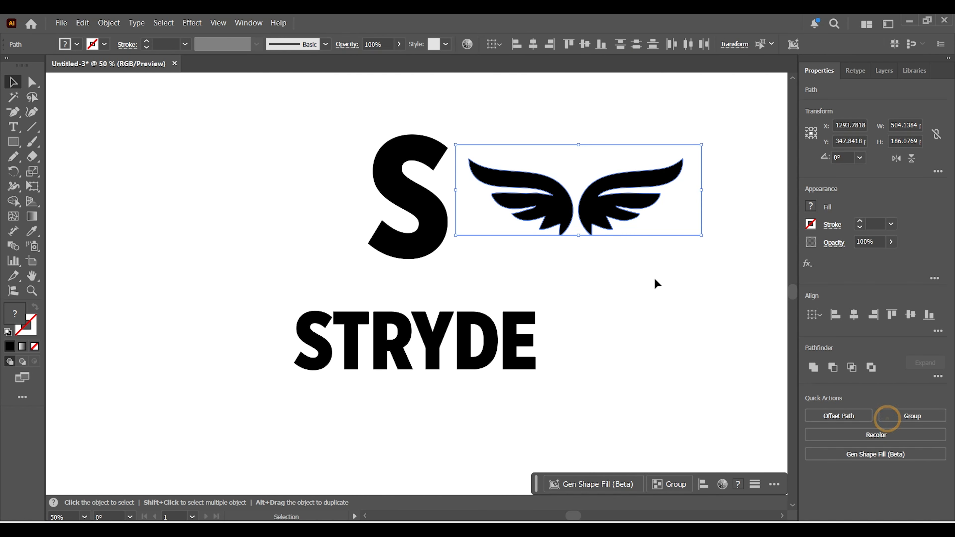
click(588, 251)
click(588, 204)
click(556, 204)
key(Delete)
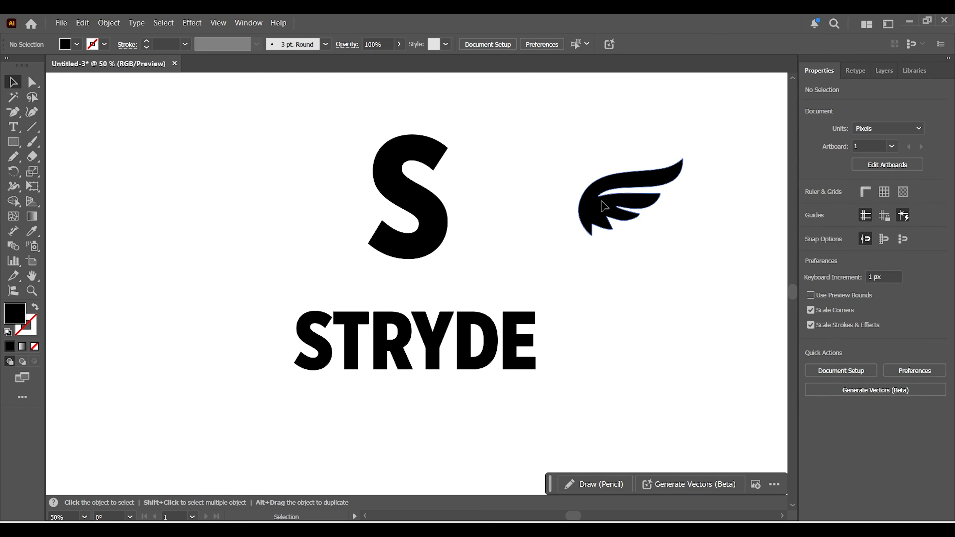
Create a mirrored copy of the remaining wing by reflecting it across the vertical axis.
click(603, 207)
right_click(601, 205)
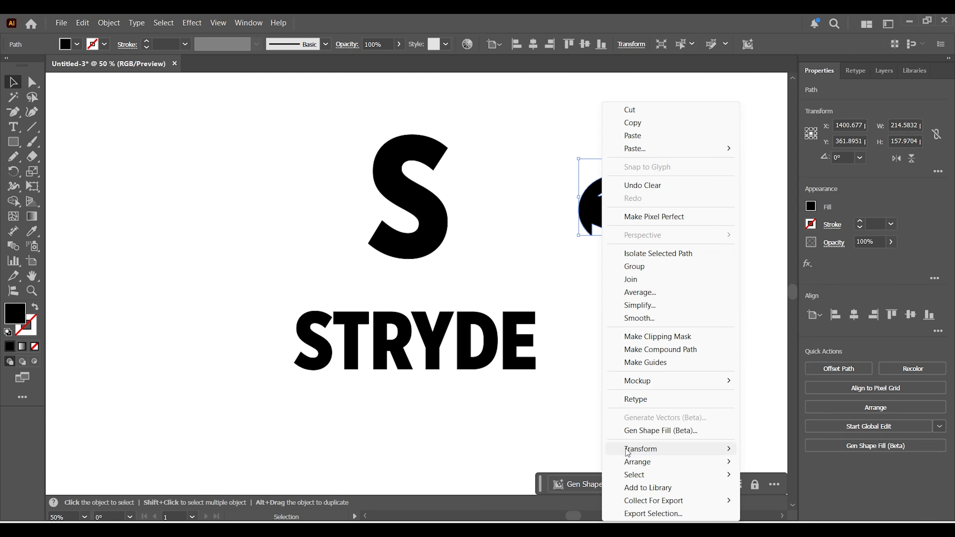
mouse_move(627, 452)
click(786, 385)
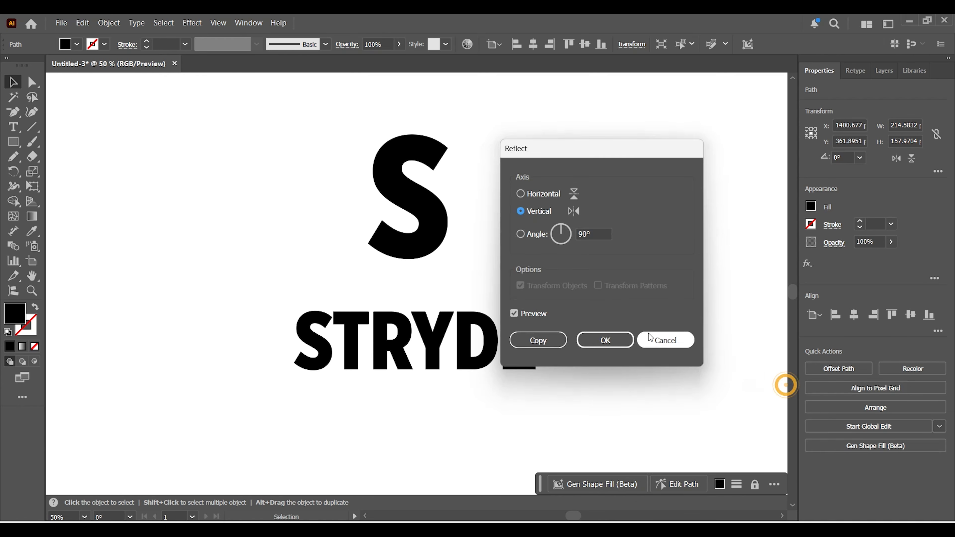
drag(554, 145, 390, 143)
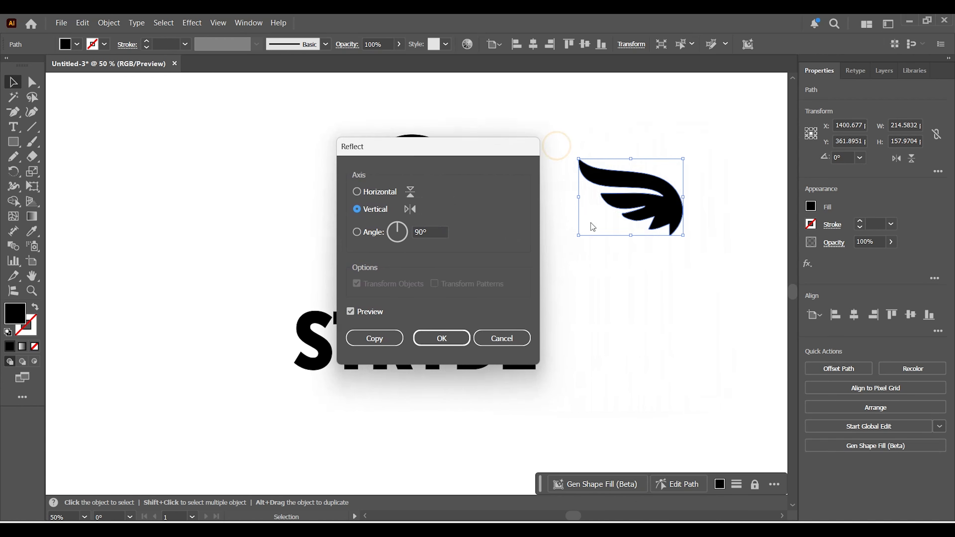
click(374, 339)
Move the mirrored wing to the left of the S at about 355 px wide and delete the smaller right wing.
drag(671, 207, 320, 204)
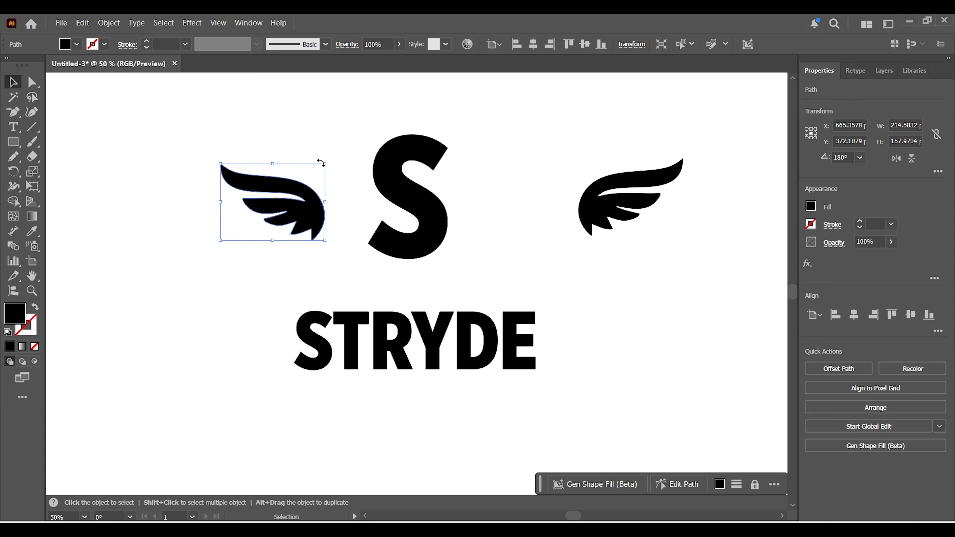
drag(325, 163, 370, 138)
click(587, 271)
click(623, 199)
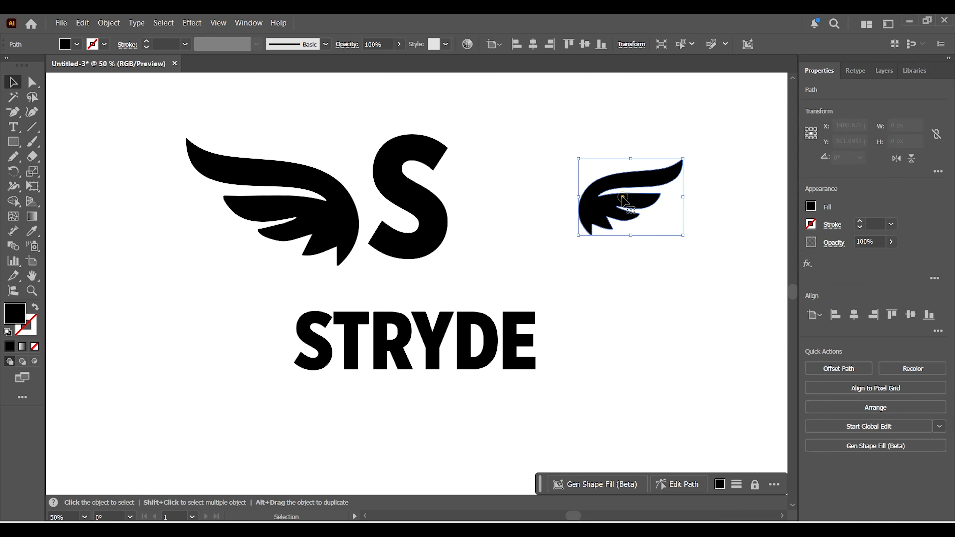
key(Delete)
Duplicate the large left wing to the other side of the S and reflect the duplicate across the vertical axis.
click(320, 227)
drag(325, 226, 620, 217)
right_click(622, 218)
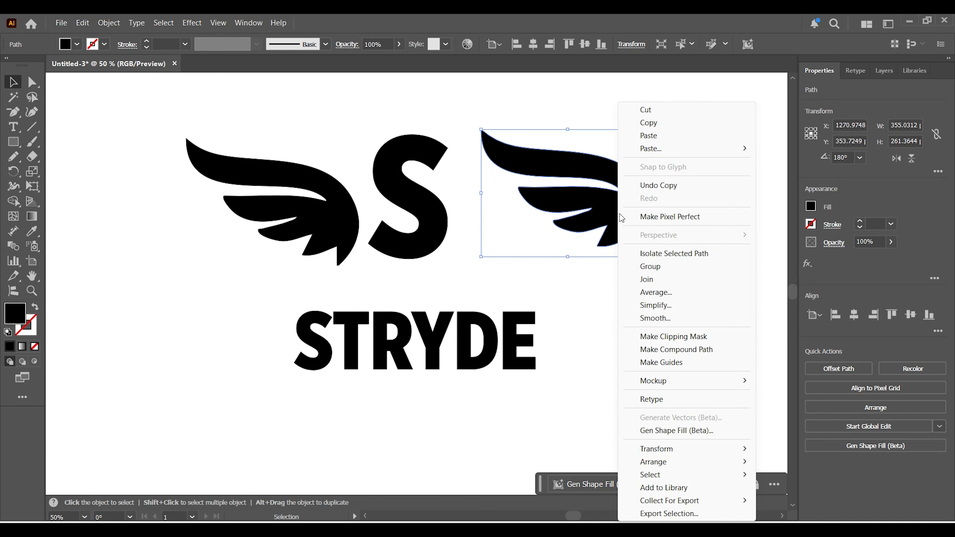
mouse_move(663, 448)
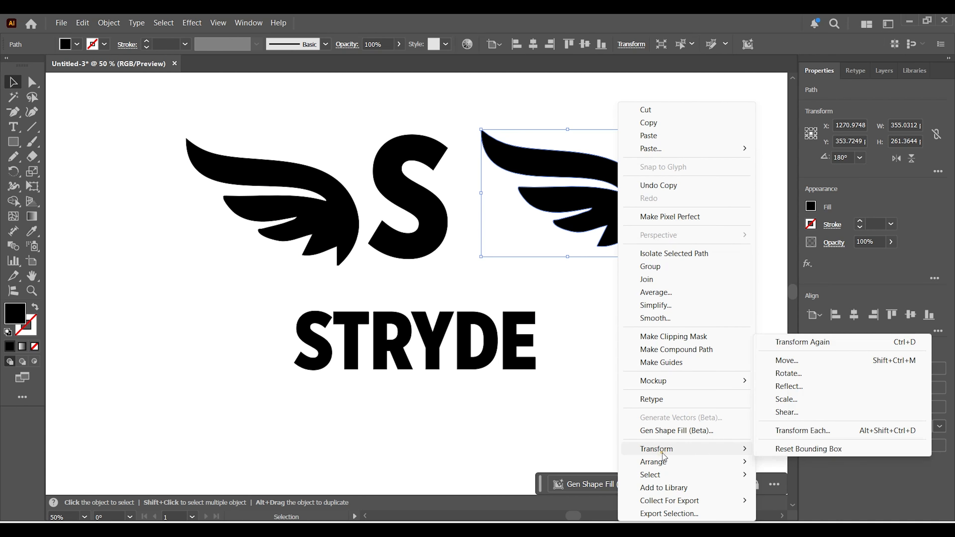
click(796, 388)
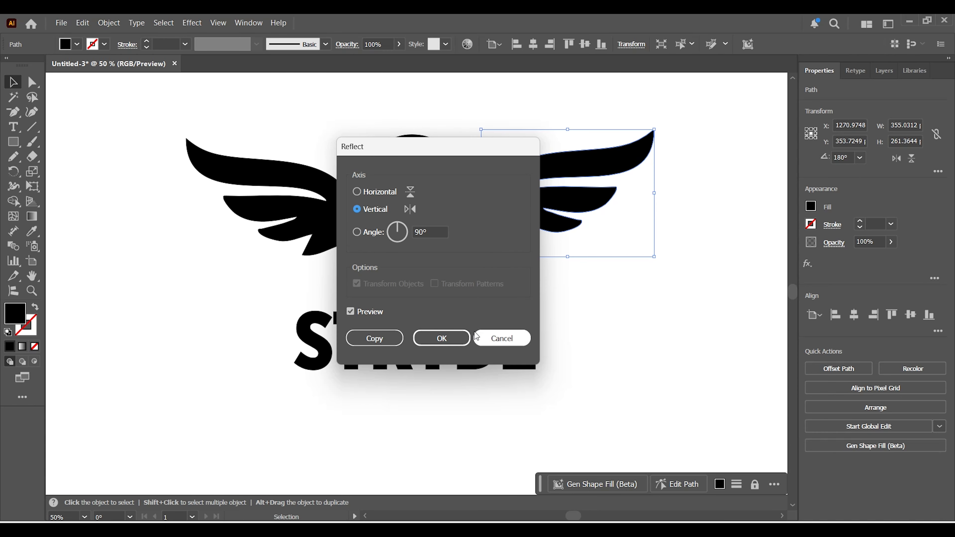
click(441, 338)
Shrink the letter S between the wings and move the right wing inward to sit close beside it.
click(522, 220)
drag(522, 220, 516, 220)
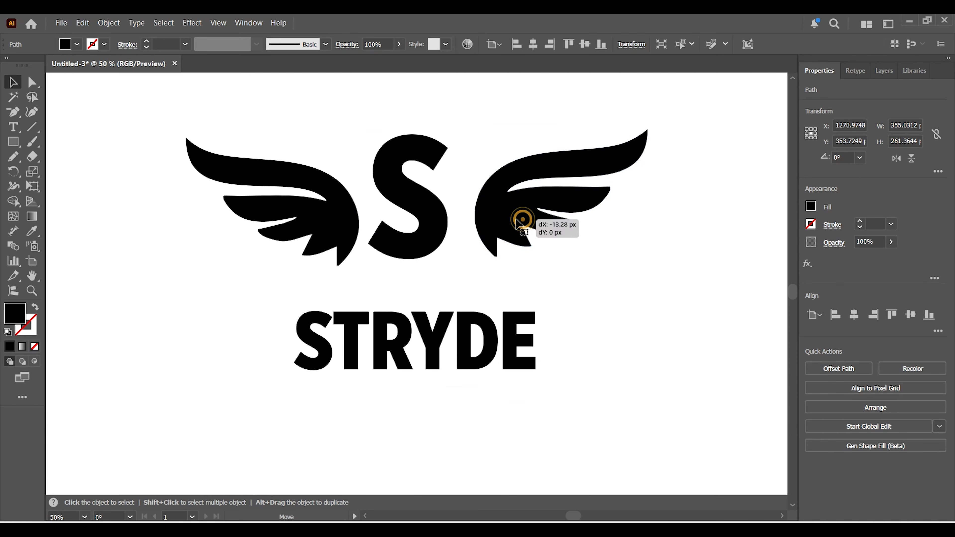
click(422, 212)
drag(451, 136, 433, 158)
drag(413, 204, 402, 222)
drag(498, 227, 464, 236)
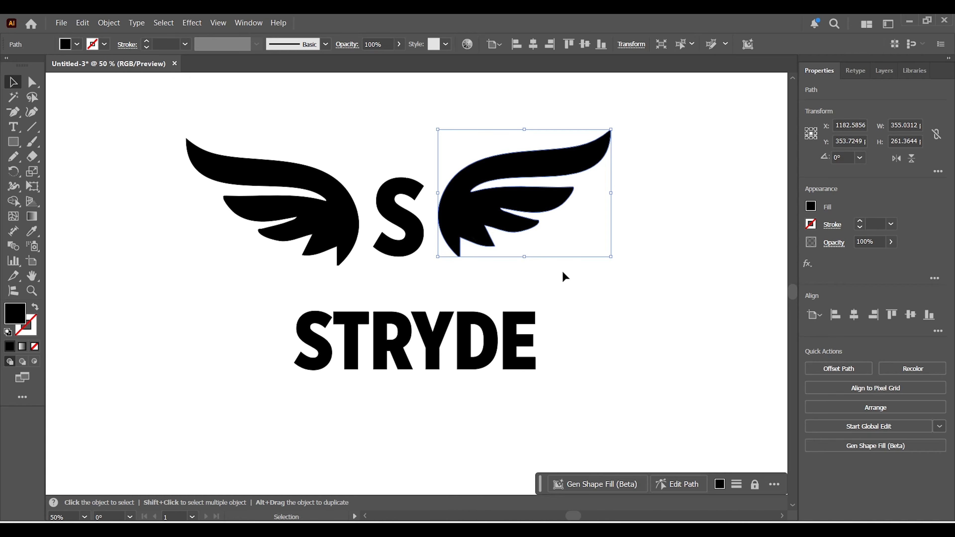
click(651, 300)
drag(227, 107, 533, 232)
click(625, 284)
drag(709, 145, 612, 250)
click(612, 250)
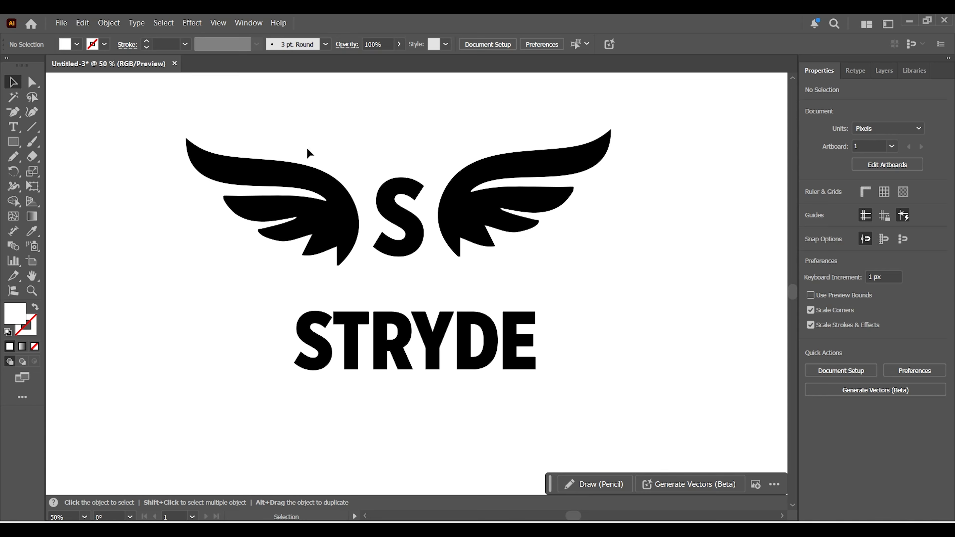
Distribute the two wings and the S with equal vertical spacing.
drag(295, 162, 566, 250)
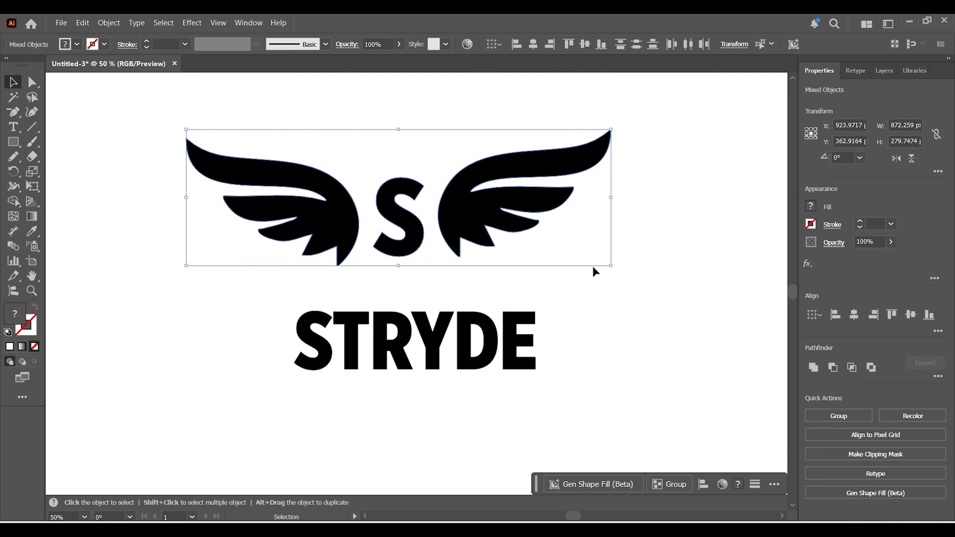
click(935, 332)
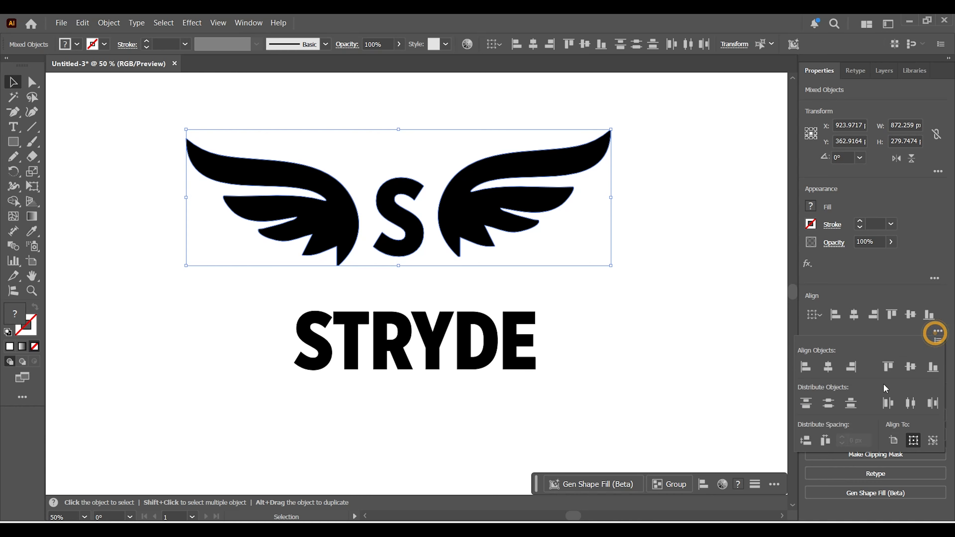
click(806, 443)
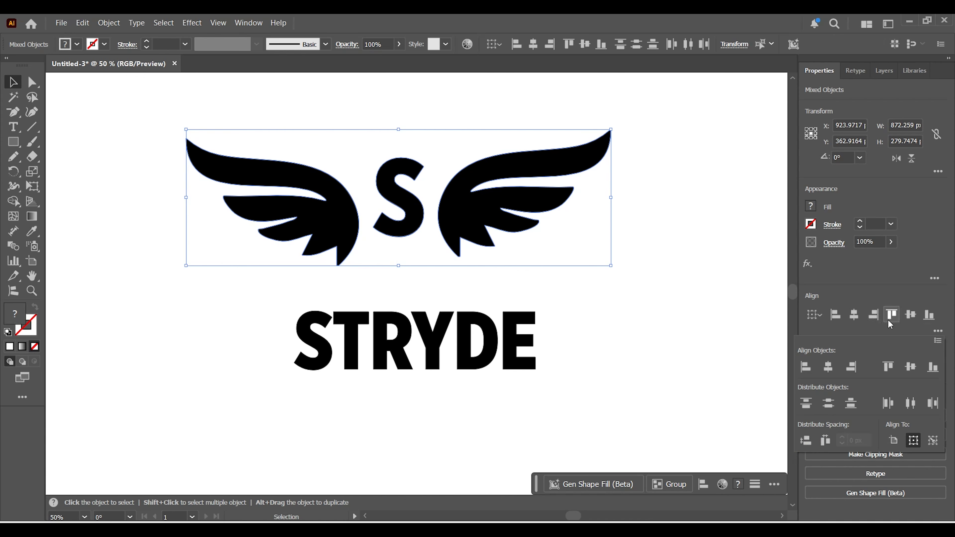
click(916, 323)
click(650, 335)
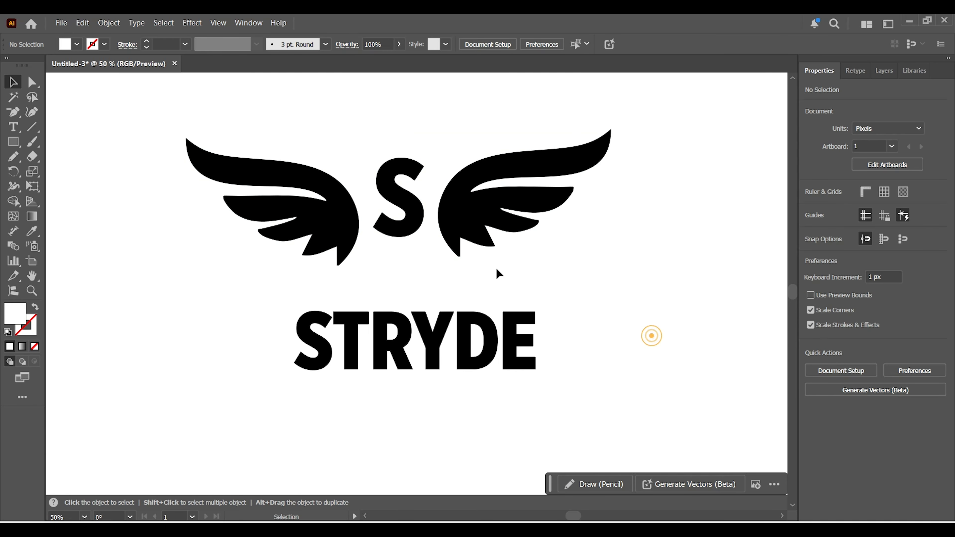
Nudge the left wing about 10 px to the right, toward the S.
click(340, 251)
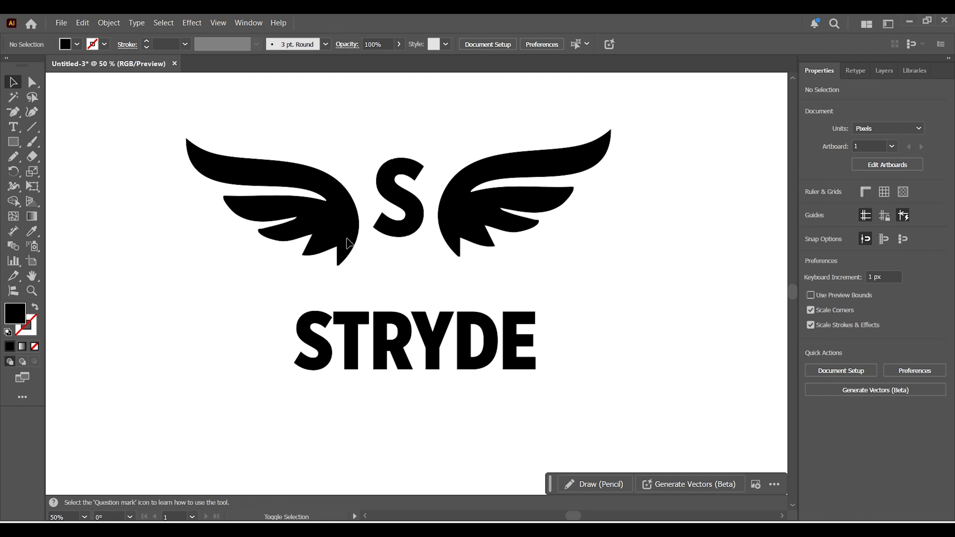
click(344, 238)
key(Right)
key(Right)
key(Right)
key(Right)
key(Right)
key(Right)
key(Right)
key(Right)
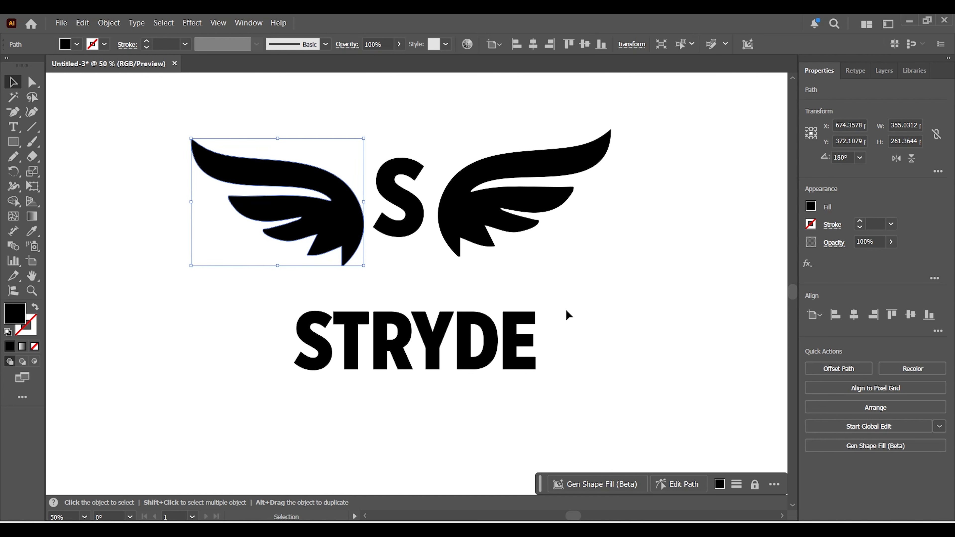
Nudge the right wing 10 px to the left, toward the S.
click(479, 223)
key(Left)
key(Left)
key(Left)
key(Left)
key(Left)
key(Left)
key(Left)
key(Left)
key(Left)
key(Left)
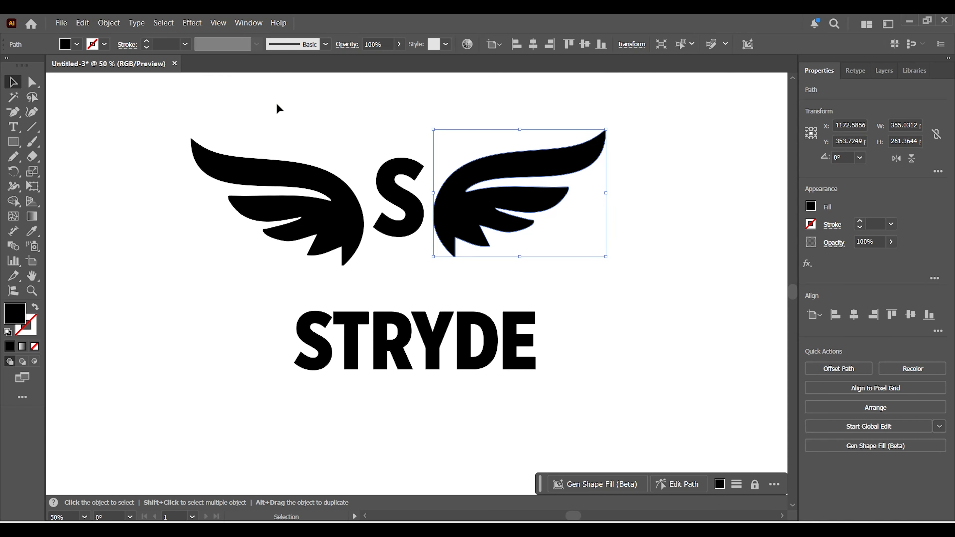
click(277, 104)
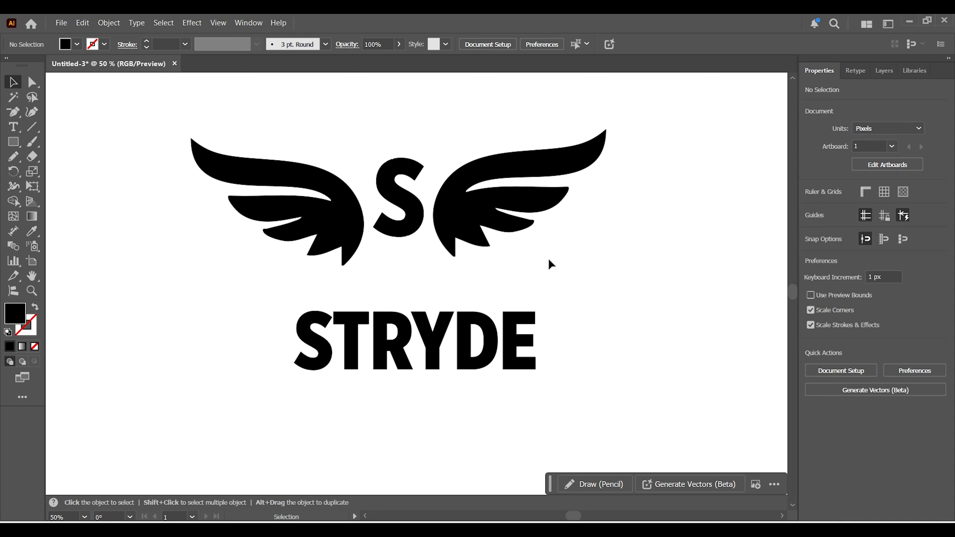
Tighten the emblem by nudging both wings a further 10 px inward toward the S.
click(338, 181)
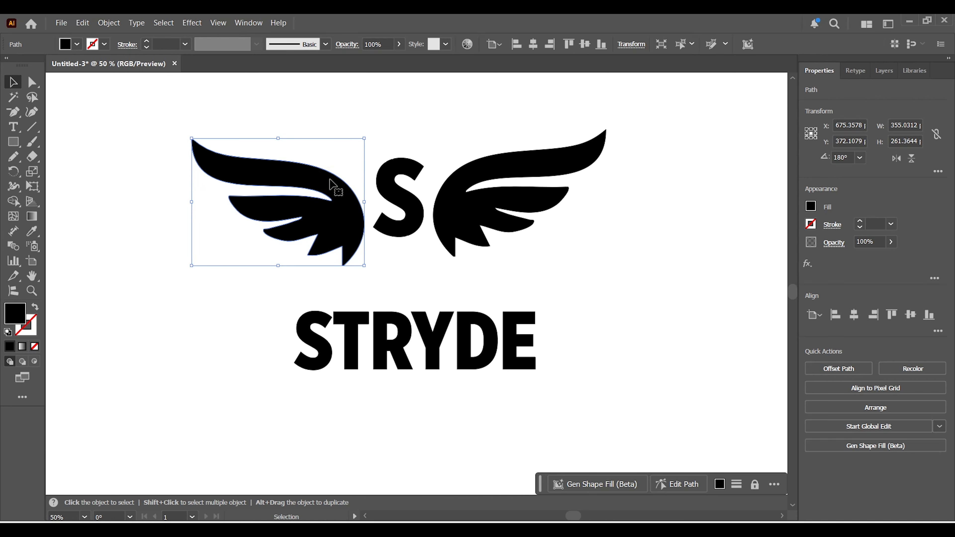
key(Right)
key(Right)
key(Right)
key(Right)
key(Right)
key(Right)
key(Right)
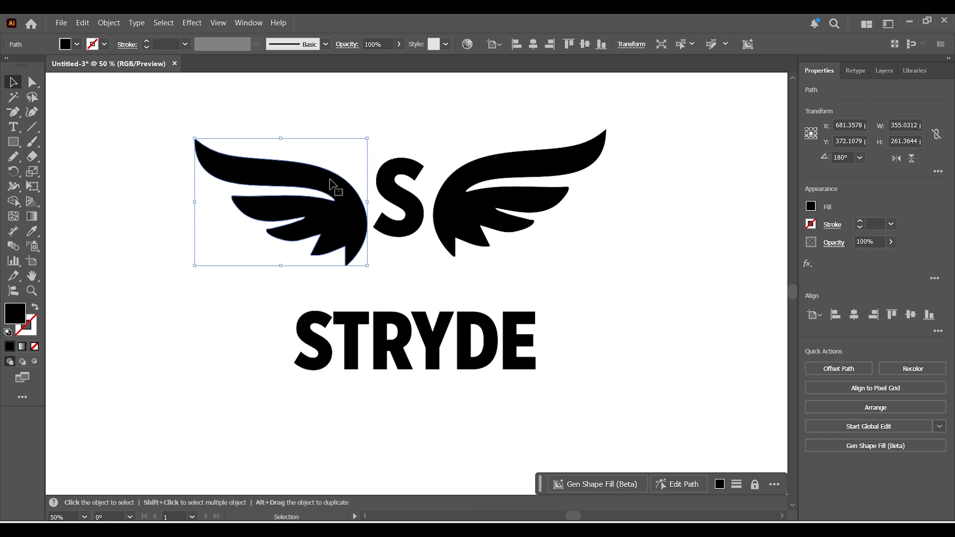
click(471, 204)
key(Left)
key(Left)
key(Left)
key(Left)
key(Left)
key(Left)
key(Left)
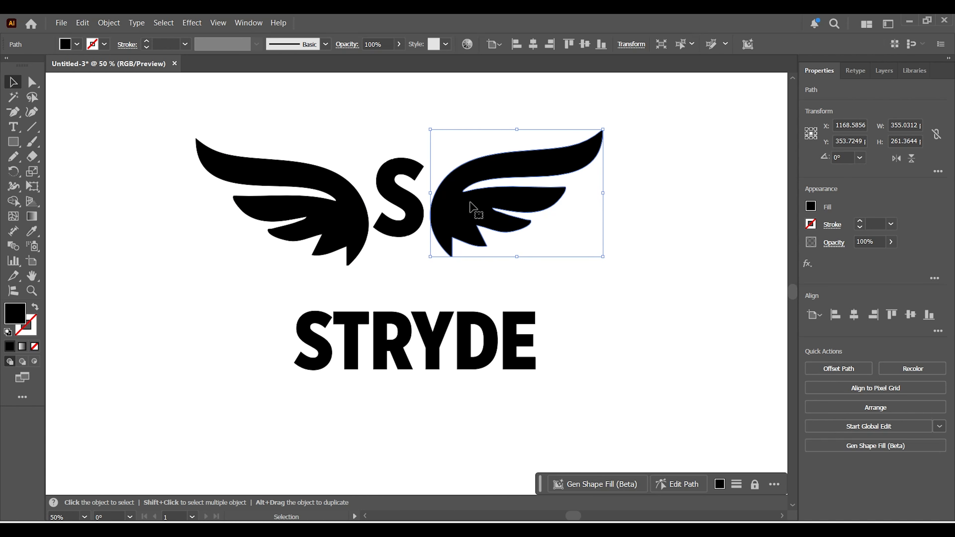
key(Left)
key(Left)
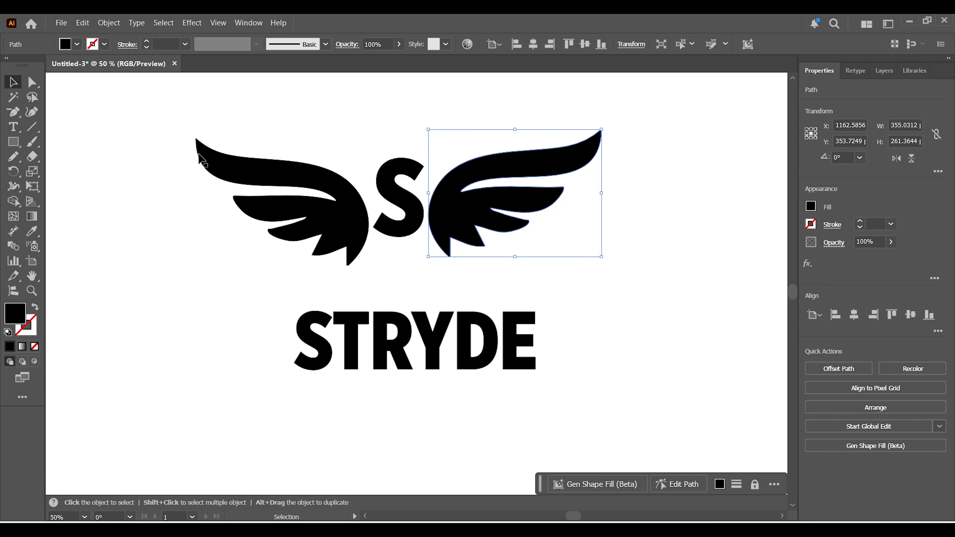
Align the wings and the S on their vertical centers and group them into one emblem.
click(277, 112)
drag(249, 88, 547, 265)
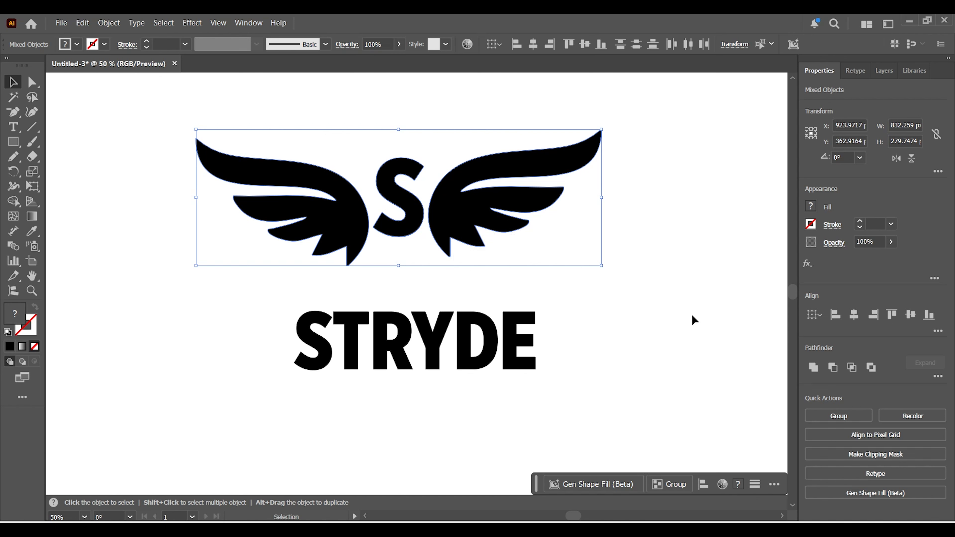
click(909, 315)
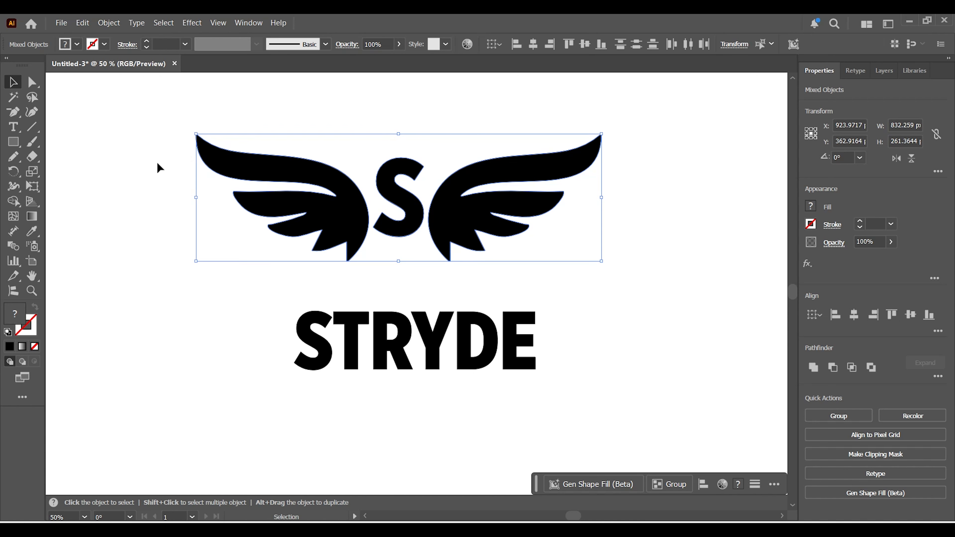
click(104, 195)
drag(207, 102, 528, 261)
right_click(456, 197)
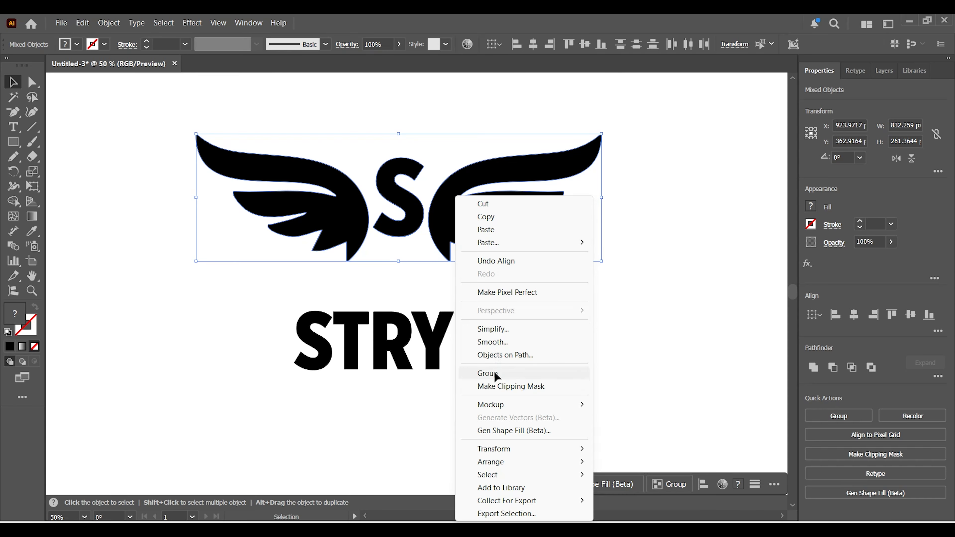
click(496, 374)
Scale the winged S down just above the STRYDE wordmark and center the two horizontally.
drag(601, 134, 529, 170)
drag(429, 210, 439, 273)
click(338, 433)
drag(248, 198, 549, 398)
click(854, 315)
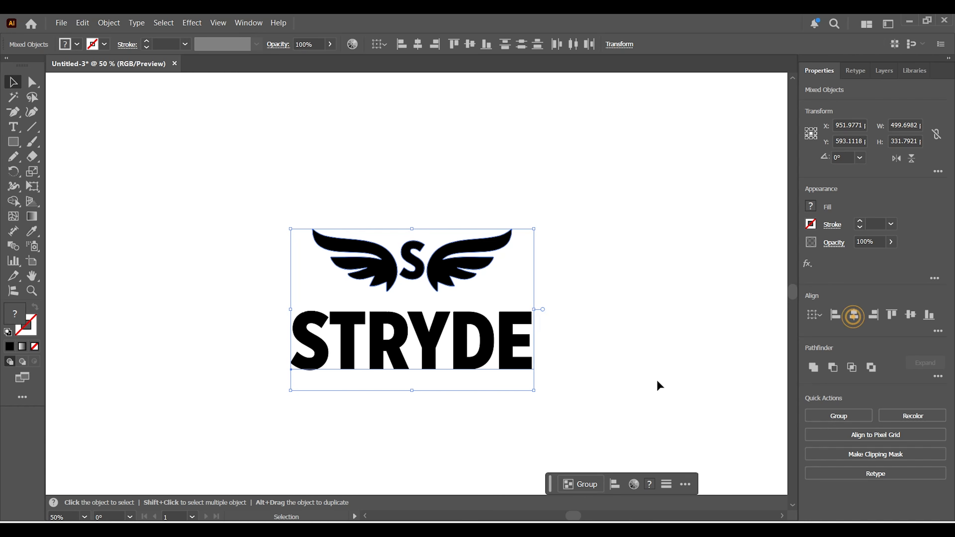
click(650, 387)
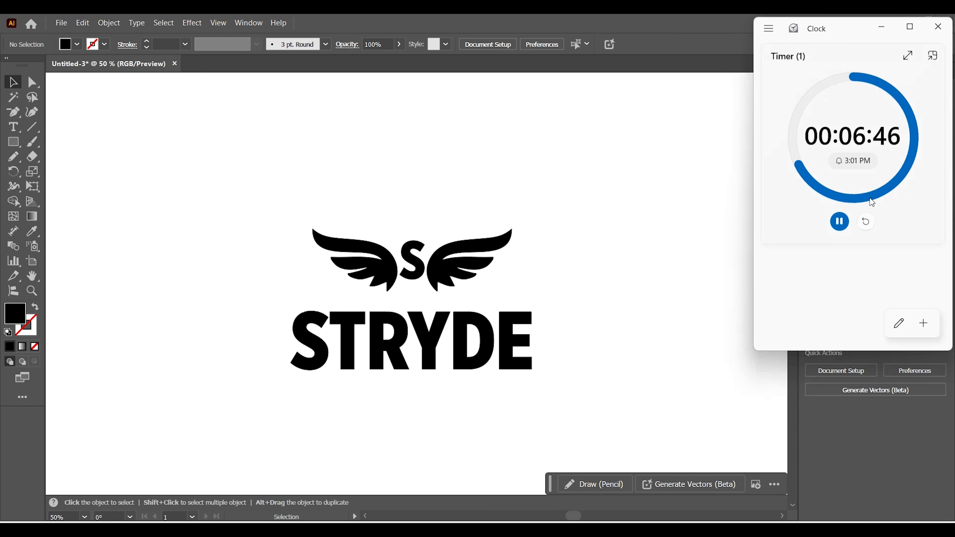
click(625, 244)
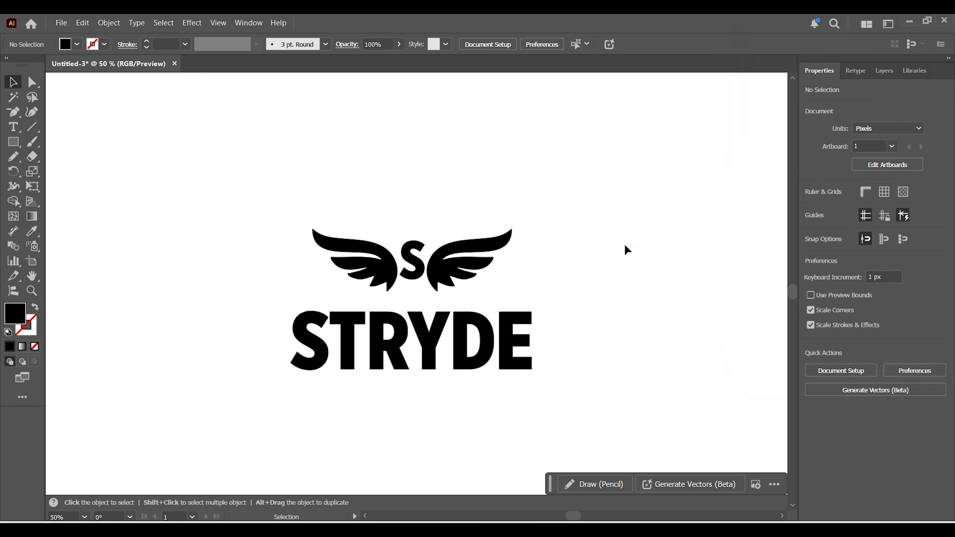
Set the tracking of the STRYDE wordmark to 20.
click(424, 336)
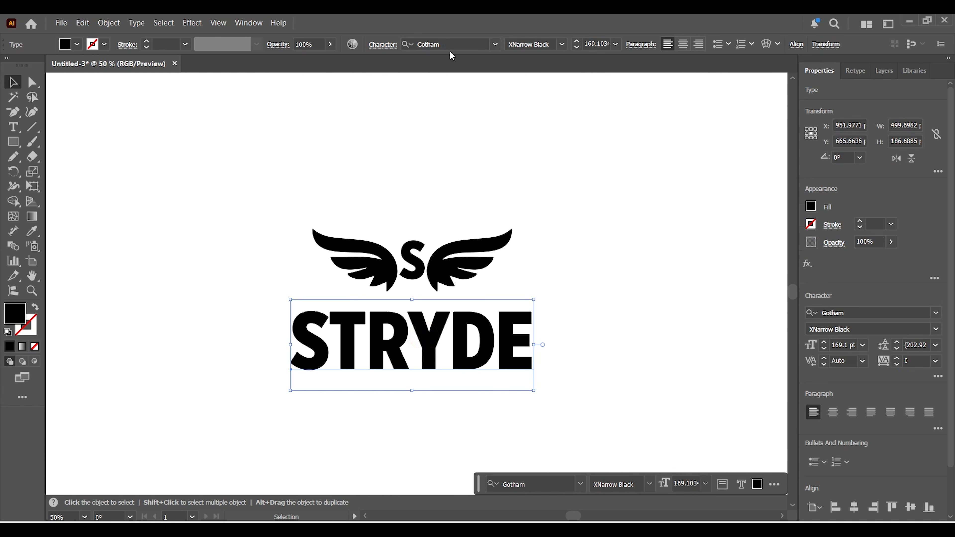
click(387, 52)
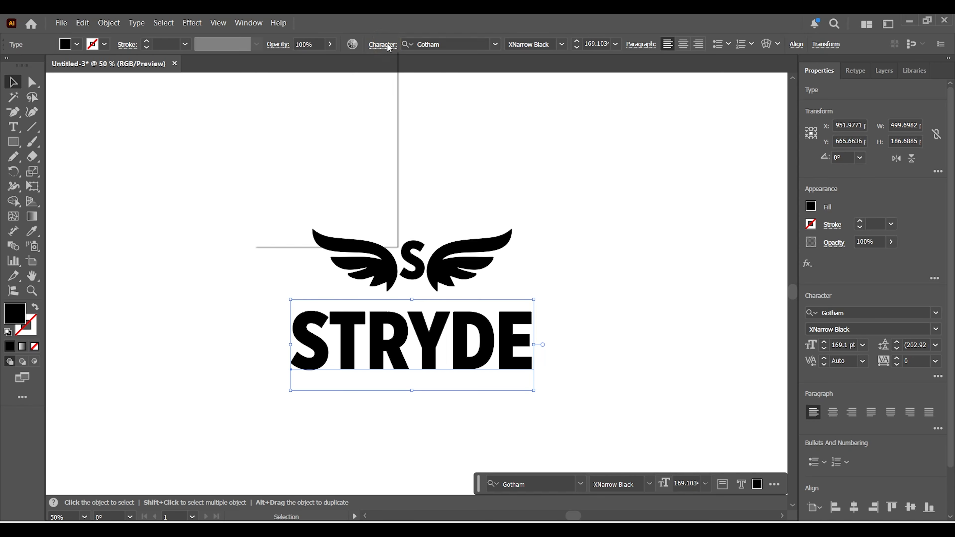
click(364, 117)
drag(365, 118, 298, 125)
text(20)
key(Return)
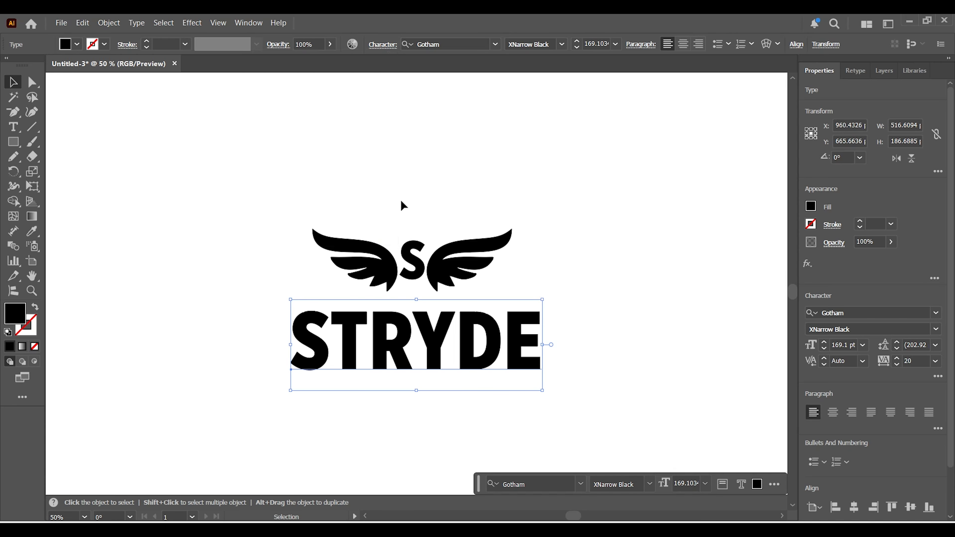
click(413, 198)
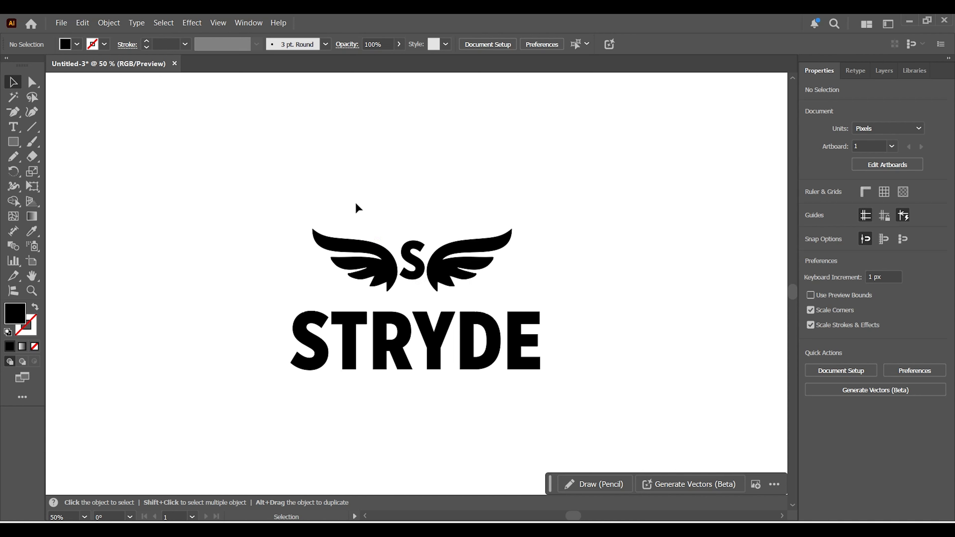
Realign the winged S and the widened wordmark on their horizontal centers.
drag(363, 202, 504, 359)
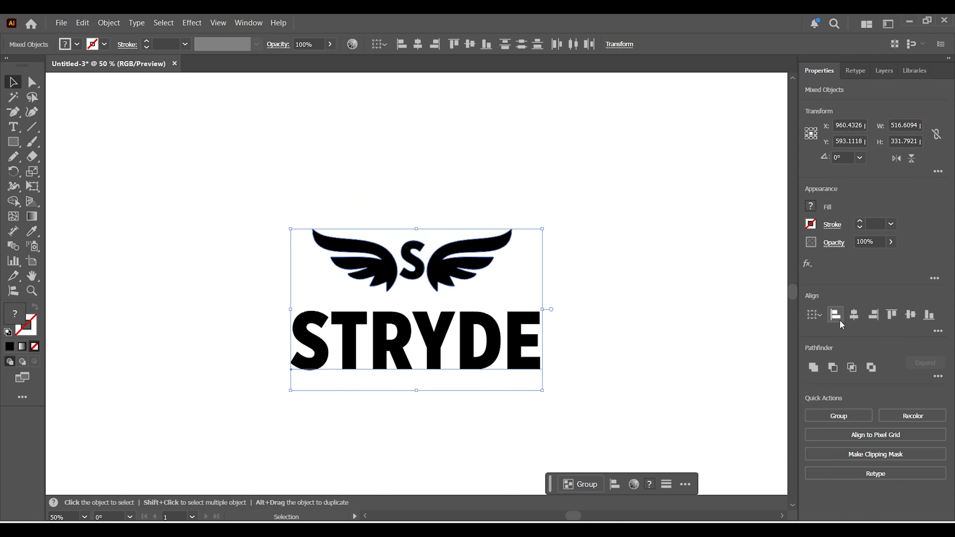
click(860, 318)
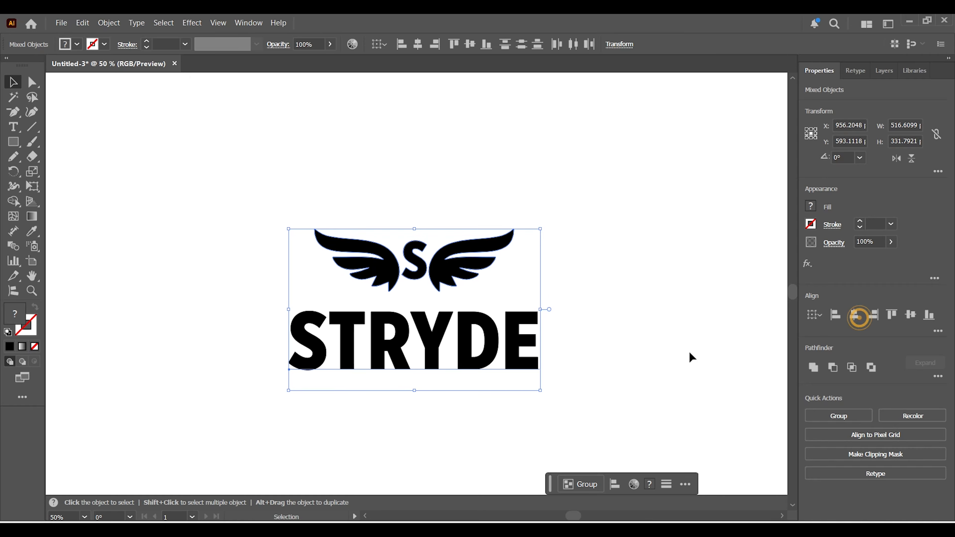
click(670, 356)
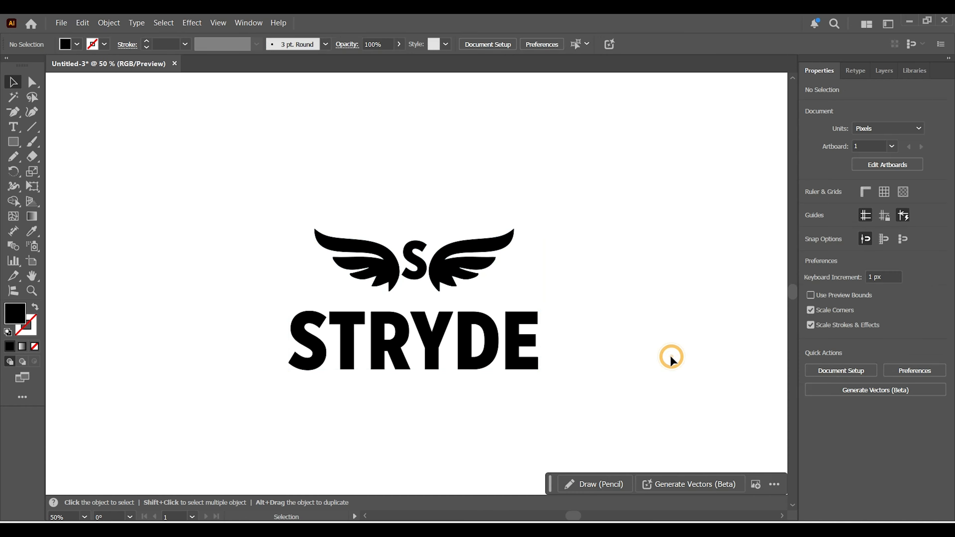
Convert the STRYDE wordmark to outlines and center the outlined lettering horizontally with the winged S.
click(409, 355)
right_click(395, 351)
click(423, 300)
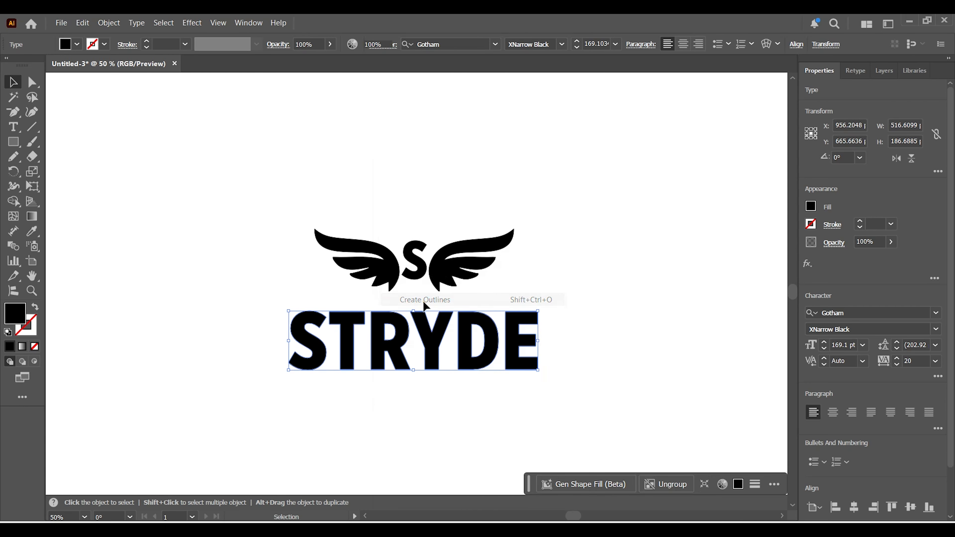
click(607, 373)
drag(274, 152, 519, 376)
click(854, 316)
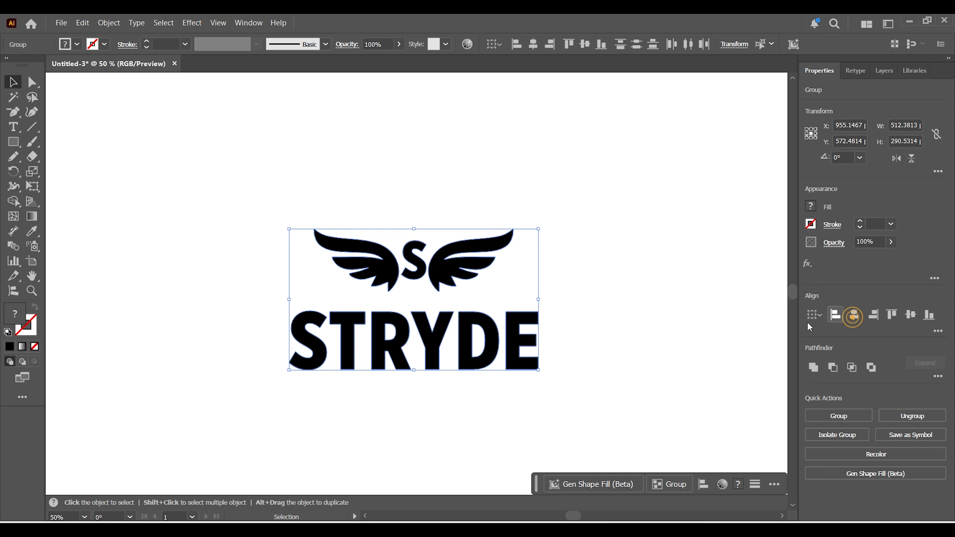
click(660, 370)
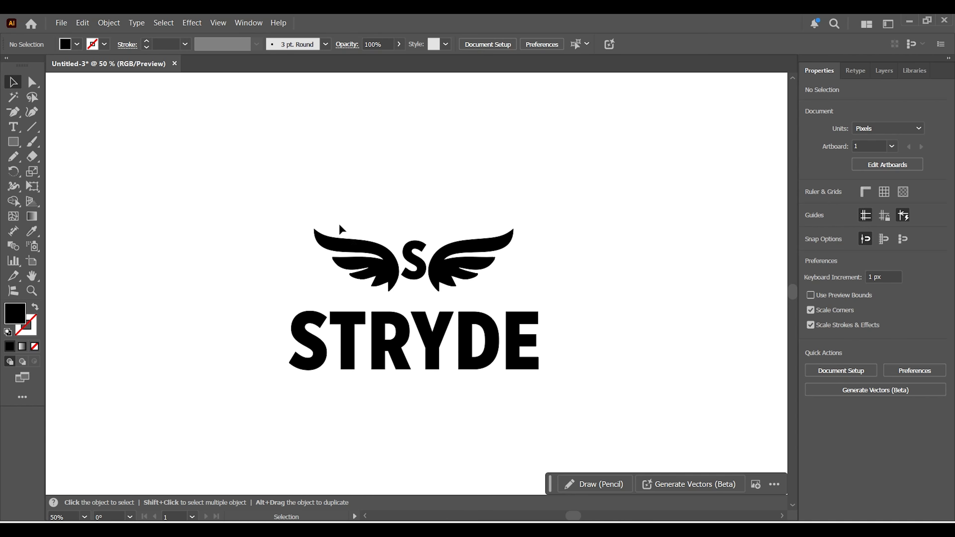
Move the complete logo to the upper-left area of the artboard, at about X 552 px, Y 337 px.
drag(246, 172, 544, 377)
drag(496, 336, 299, 221)
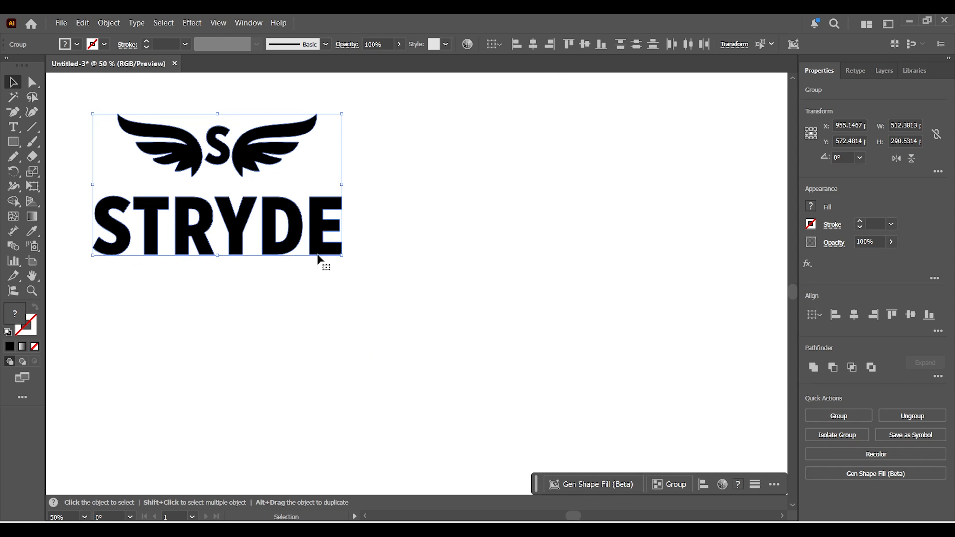
Draw a black rectangle about 664 by 330 px below the complete logo.
click(349, 351)
click(13, 142)
drag(84, 288, 408, 447)
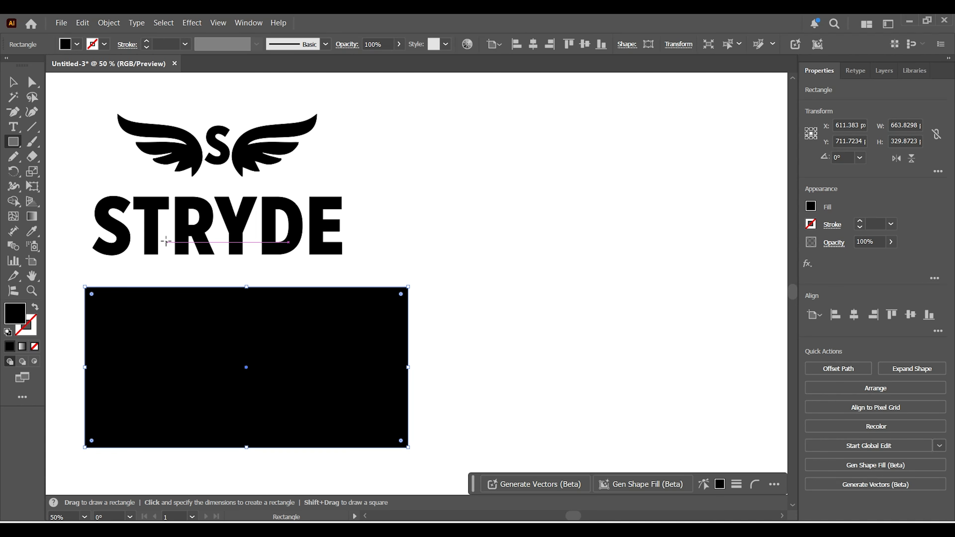
Duplicate the complete logo onto the black rectangle and bring the copy to the front.
click(15, 86)
drag(135, 101, 260, 411)
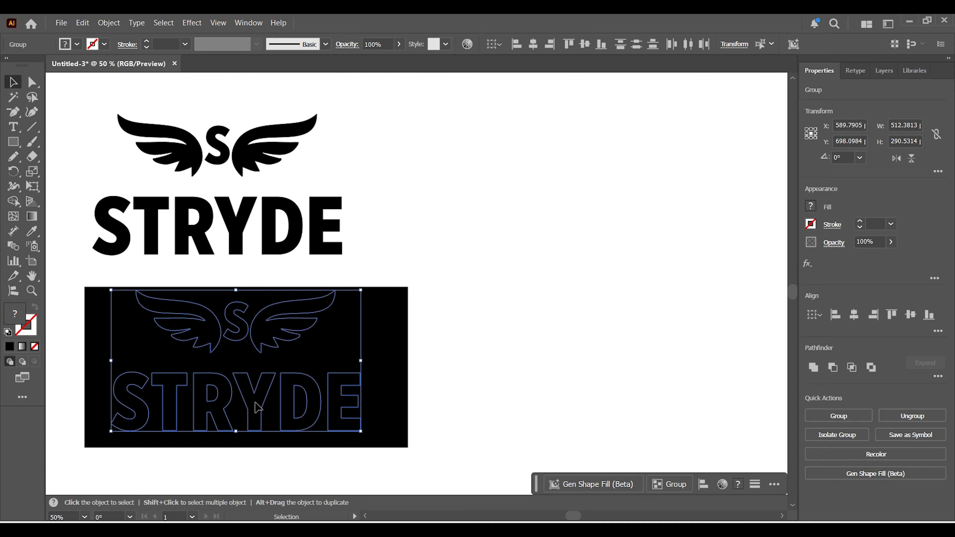
right_click(260, 411)
mouse_move(303, 334)
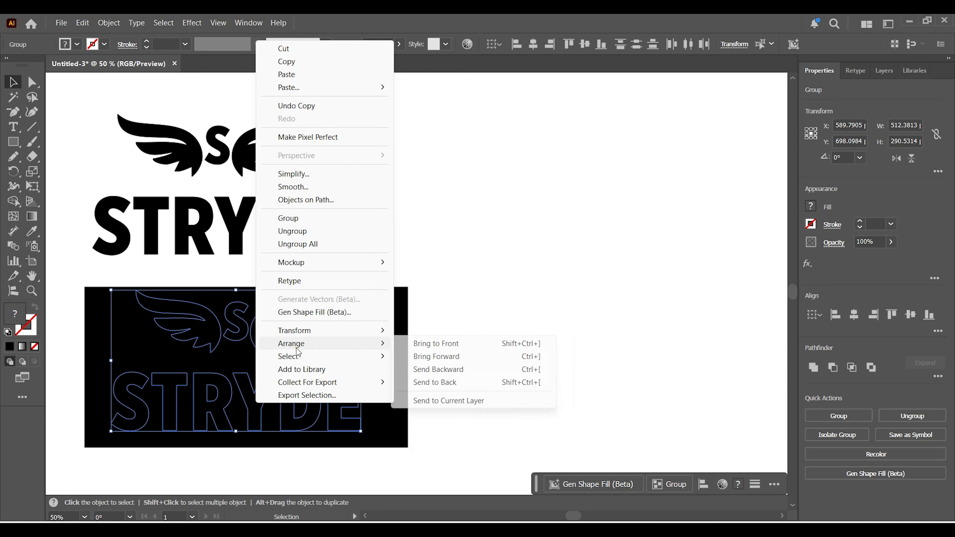
click(433, 343)
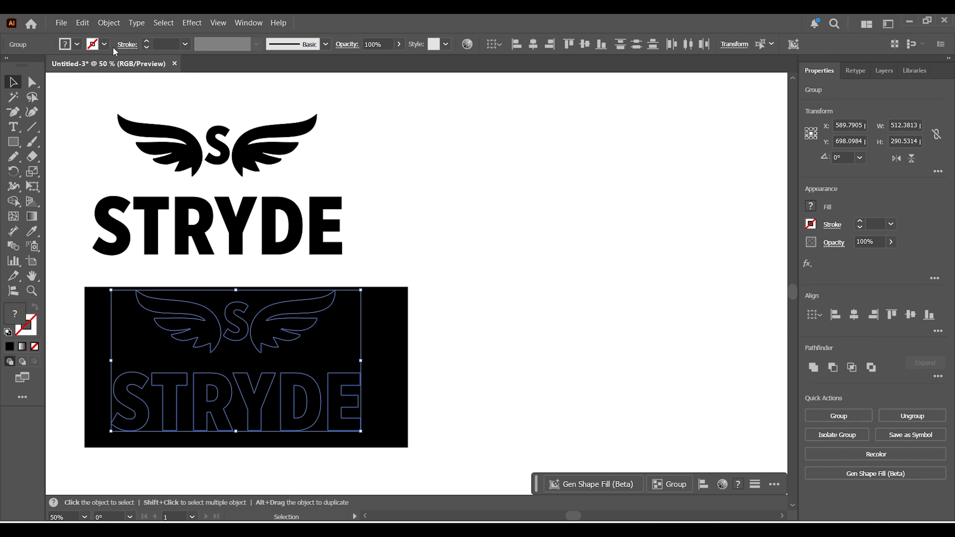
Move the black rectangle aside to the right of the logo copy and fill the copied STRYDE wordmark with white.
click(467, 243)
click(275, 401)
drag(363, 370, 553, 350)
click(313, 408)
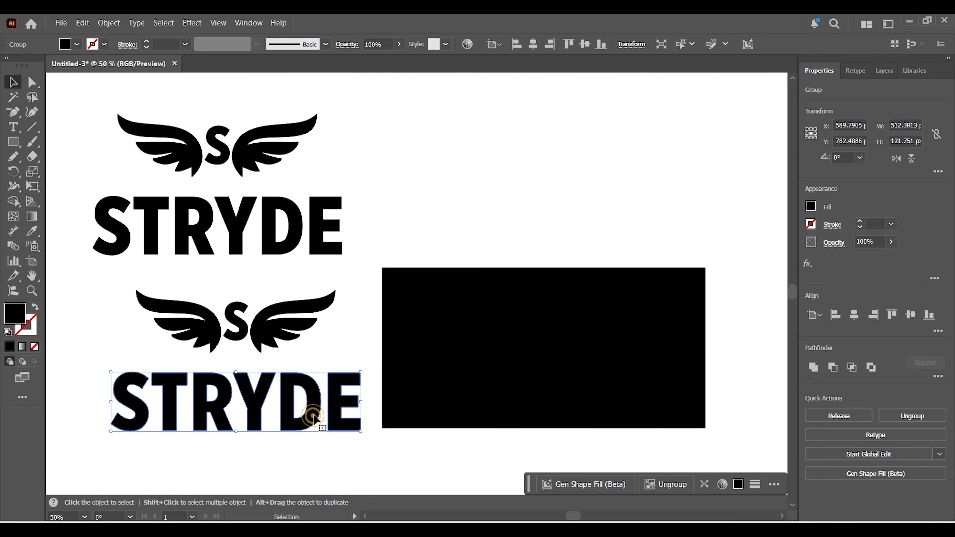
click(809, 210)
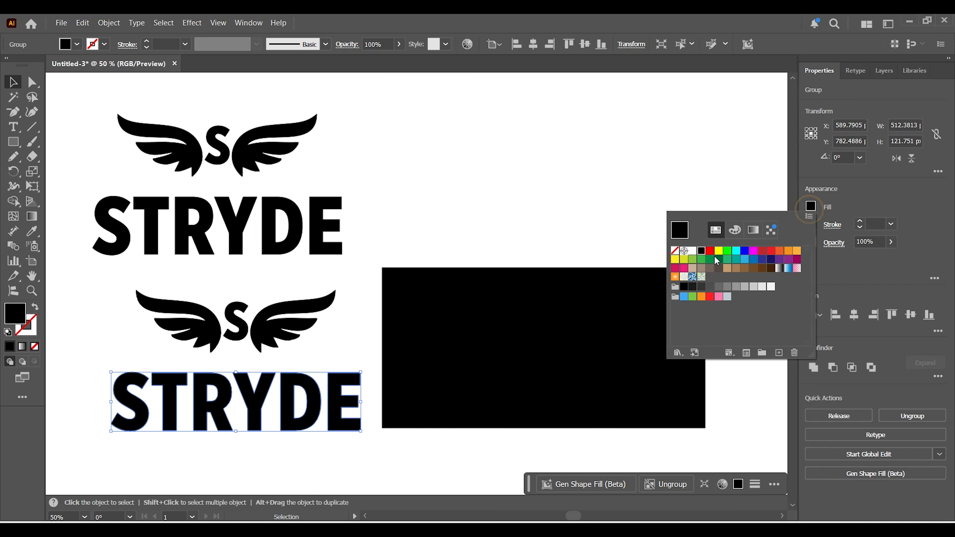
click(692, 251)
Isolate the copied emblem group and fill both wings with white.
click(257, 328)
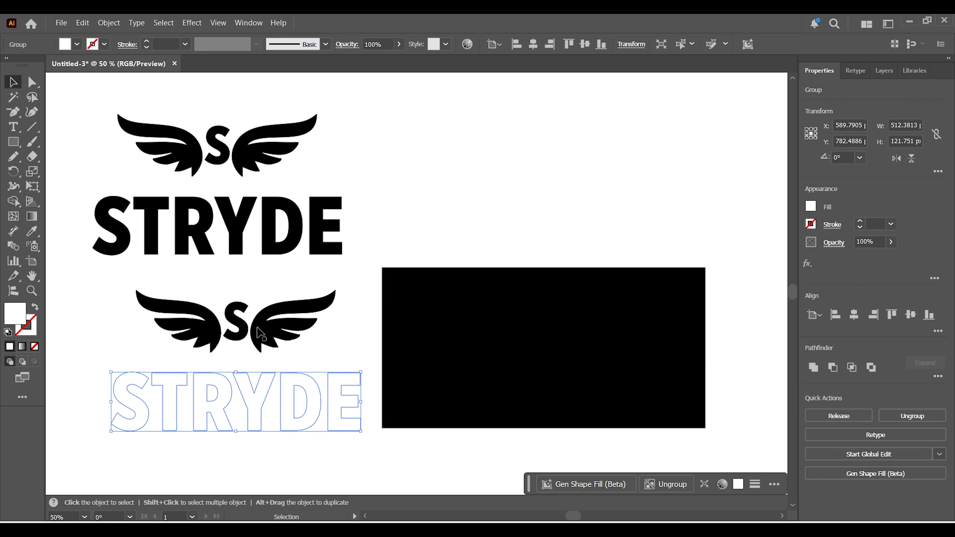
click(260, 332)
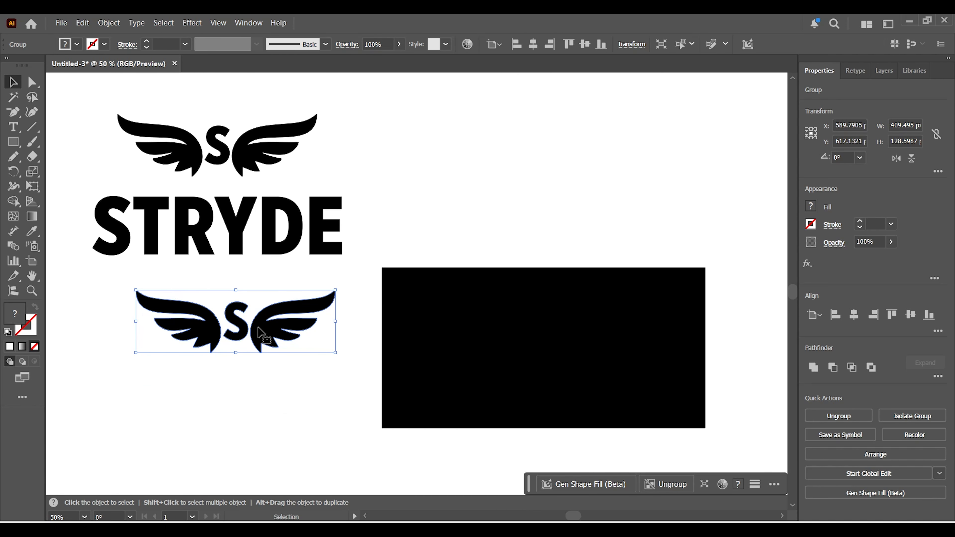
double_click(260, 333)
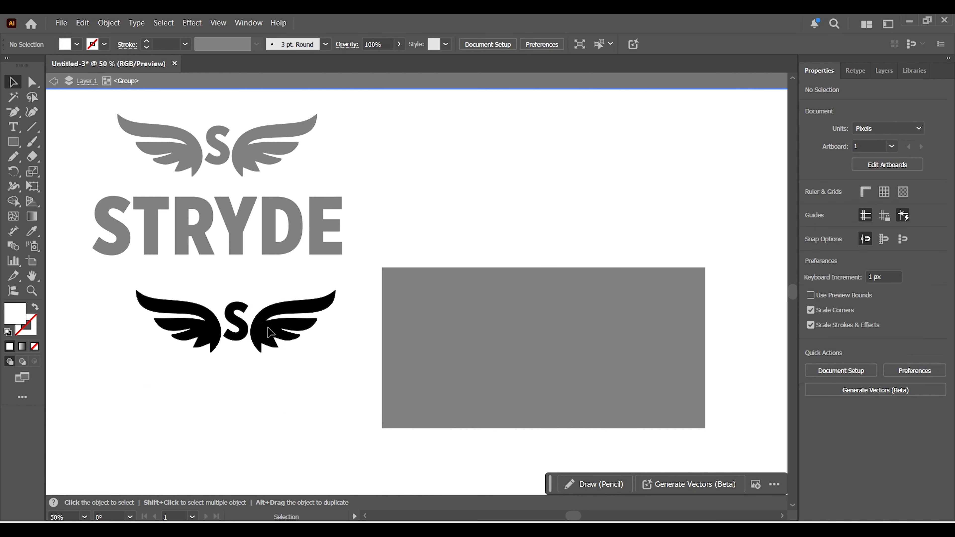
shift+click(194, 333)
click(76, 44)
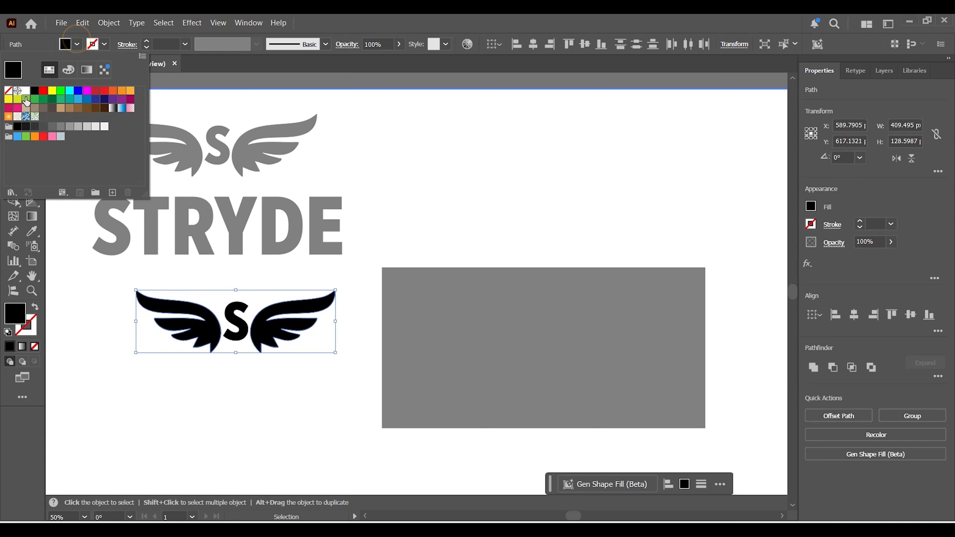
click(26, 91)
click(386, 142)
Fill the S of the isolated emblem with white and move the black rectangle back behind the white logo copy.
click(237, 322)
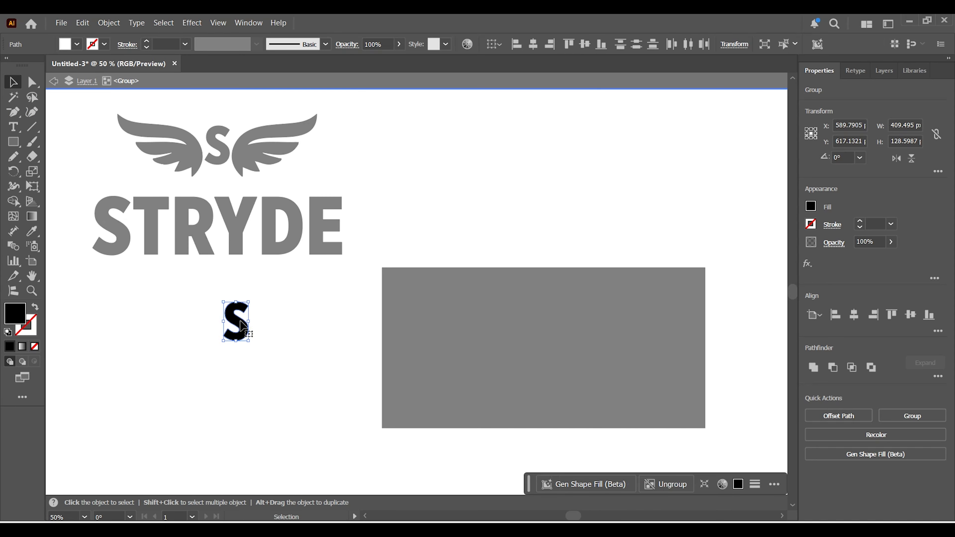
click(79, 44)
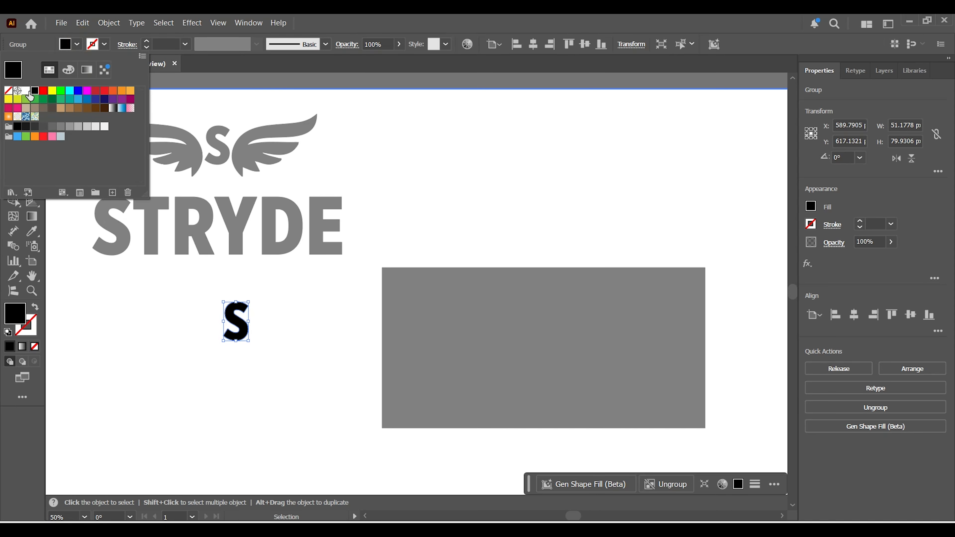
click(27, 92)
click(423, 152)
click(56, 80)
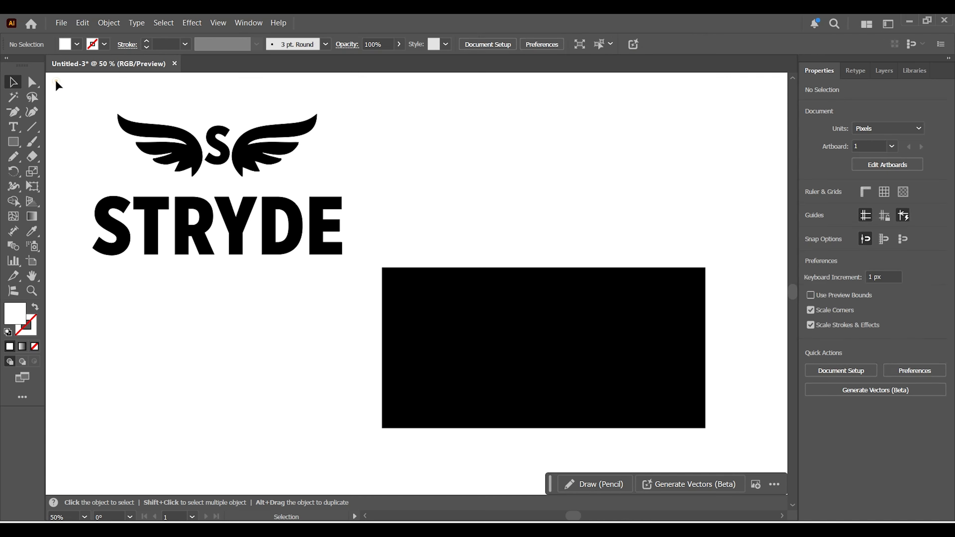
drag(580, 401, 275, 416)
click(438, 415)
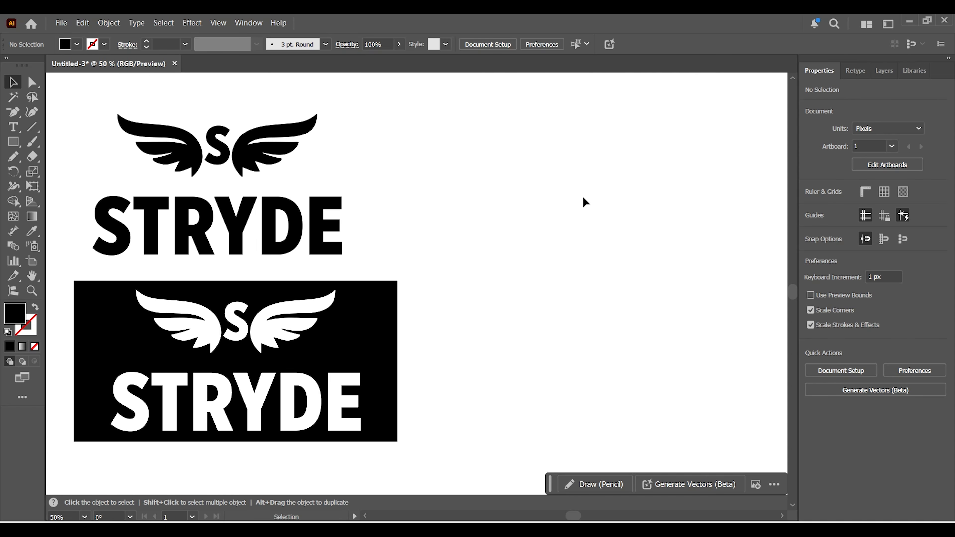
Place the images sneaker 2 and sneakers 1 one below the other in the empty area right of the logos.
click(70, 21)
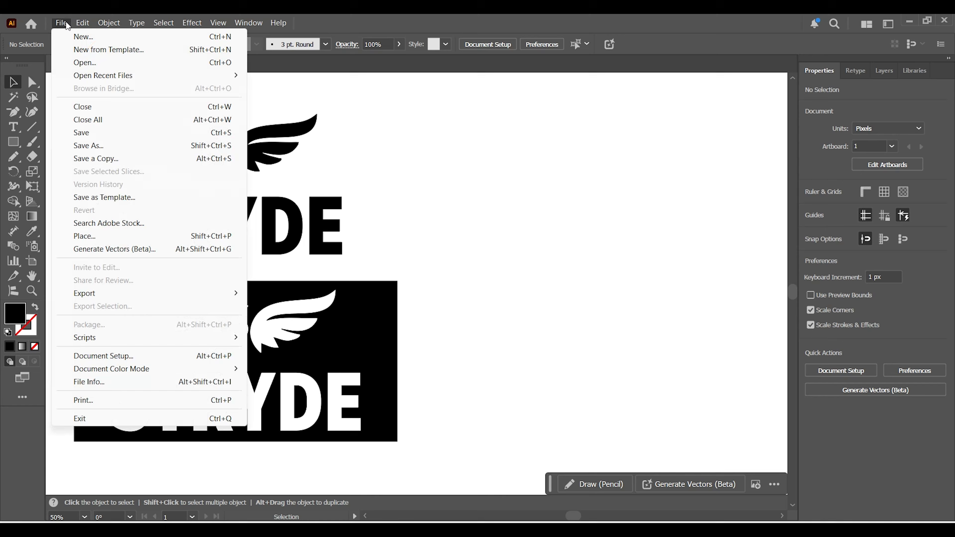
click(86, 235)
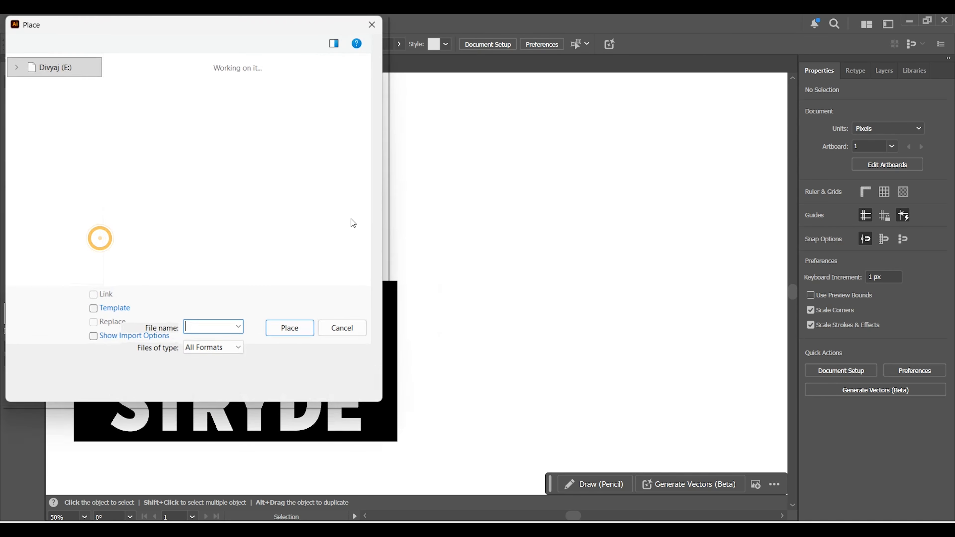
click(331, 203)
key(s)
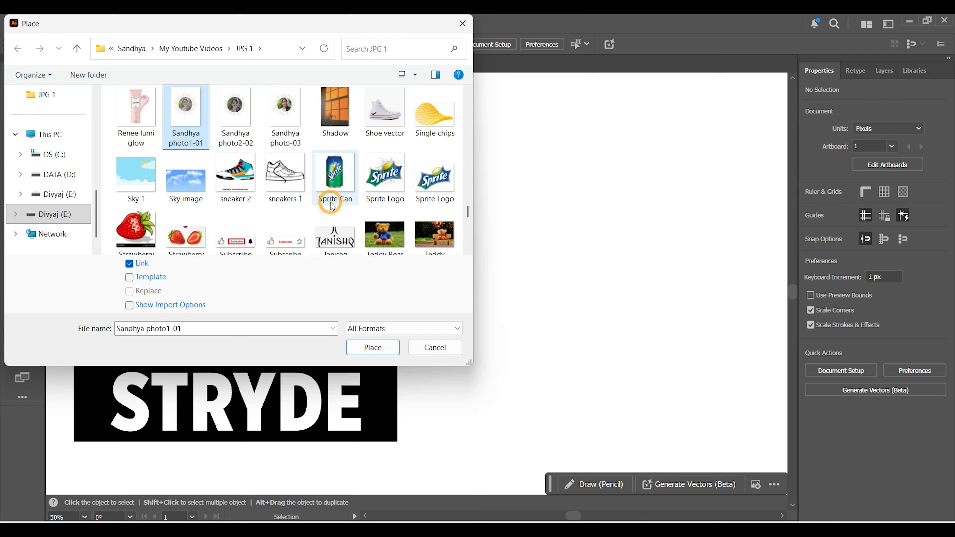
click(243, 204)
ctrl+click(290, 187)
click(384, 351)
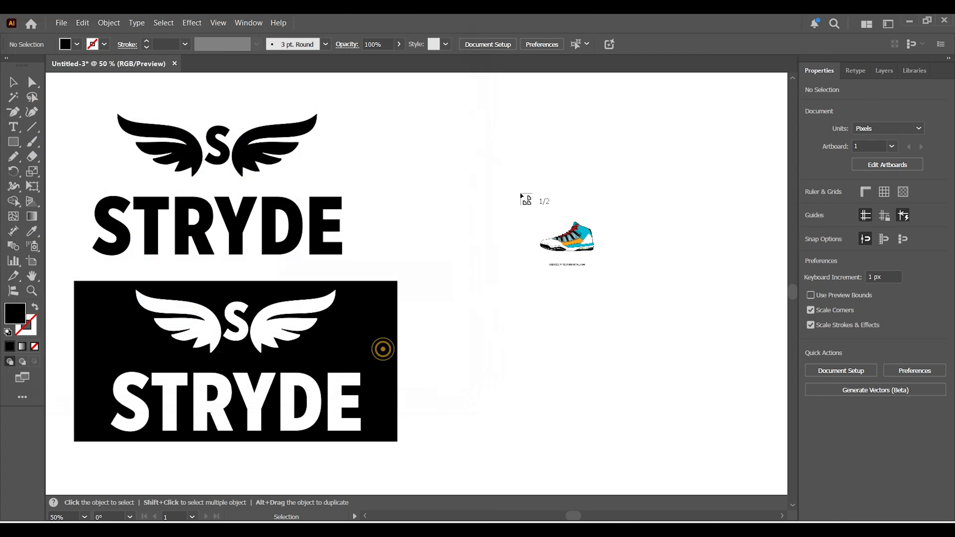
click(490, 154)
click(513, 322)
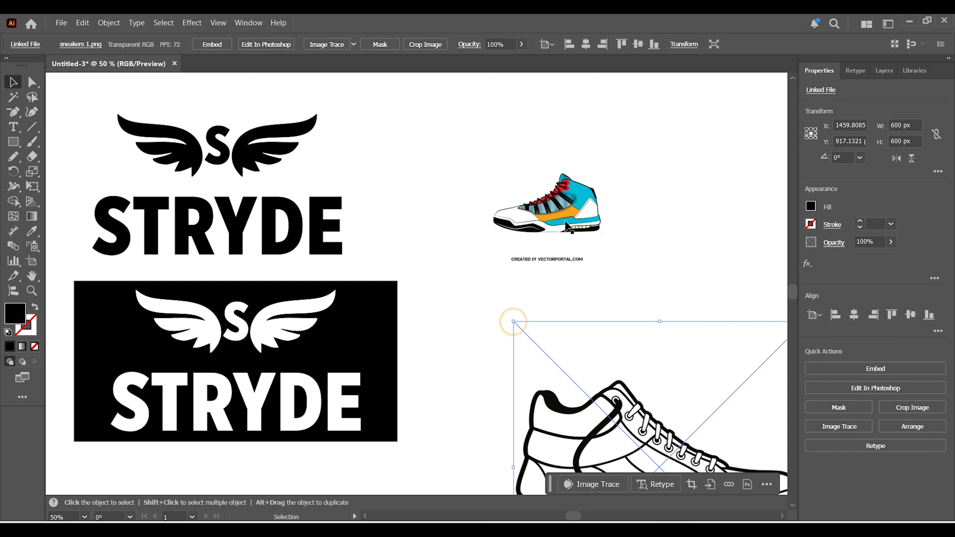
Enlarge the coloured sneaker image to about 403 by 403 px and position it at about X 1258 px, Y 333 px.
click(595, 259)
drag(602, 265, 691, 310)
drag(591, 203, 606, 176)
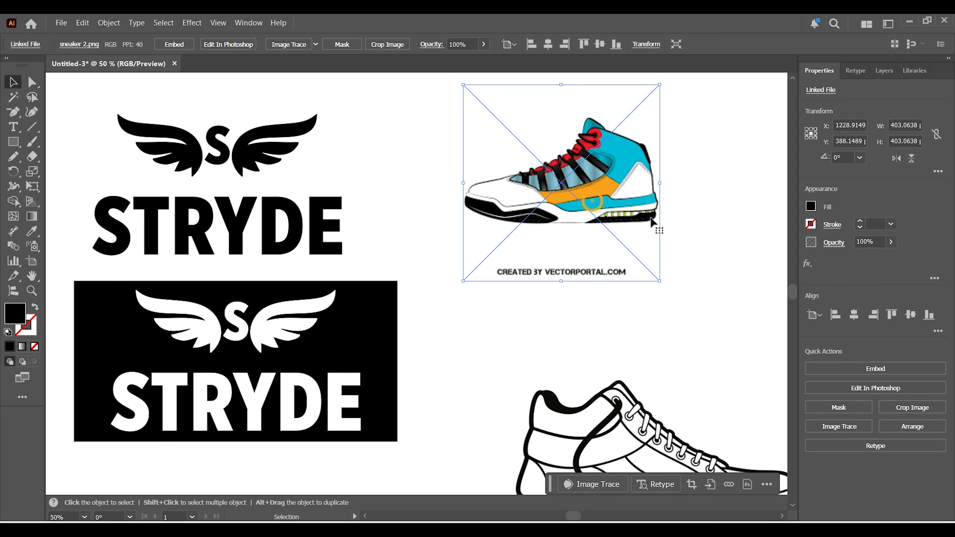
Embed the coloured sneaker image and crop it to about 403 by 251 px, cutting off the credit line.
click(863, 370)
click(819, 388)
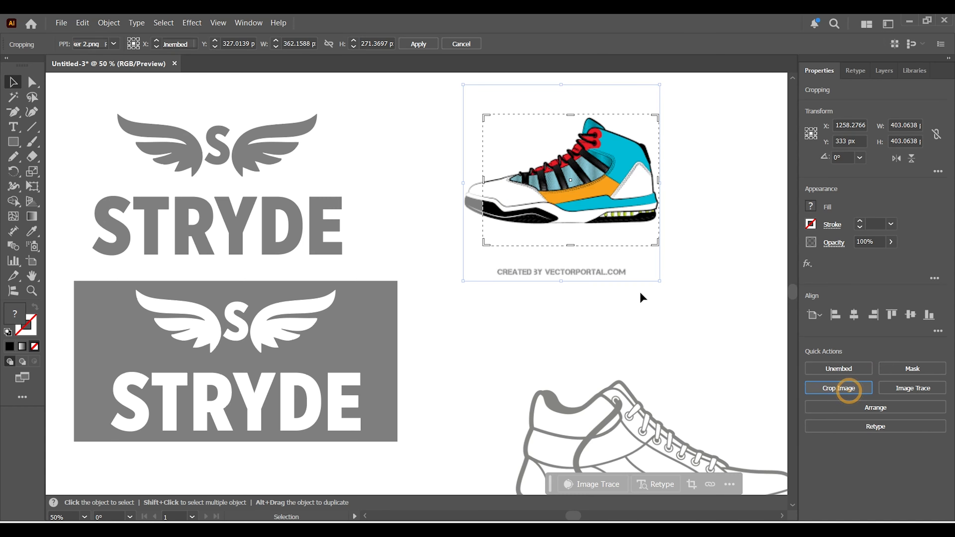
drag(658, 244, 657, 235)
drag(488, 176, 465, 180)
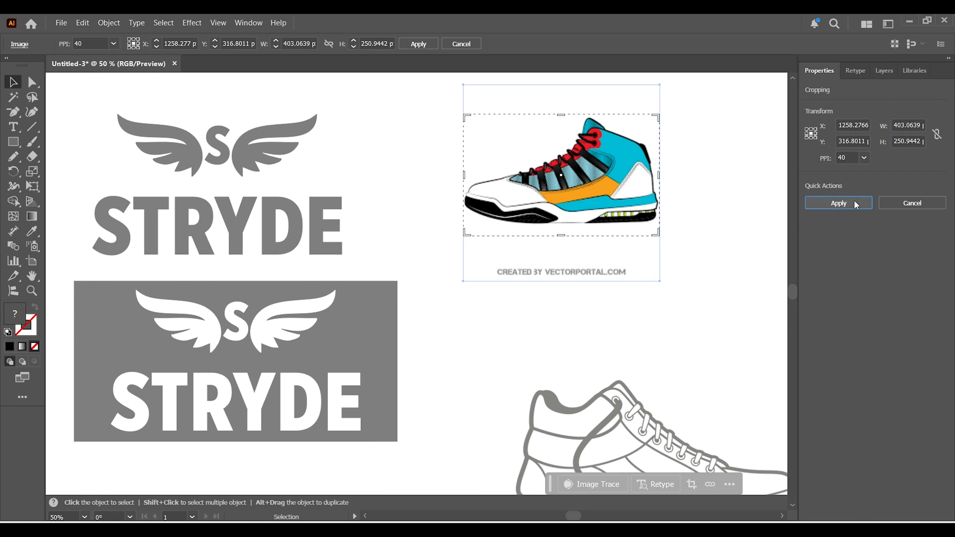
click(854, 203)
click(610, 292)
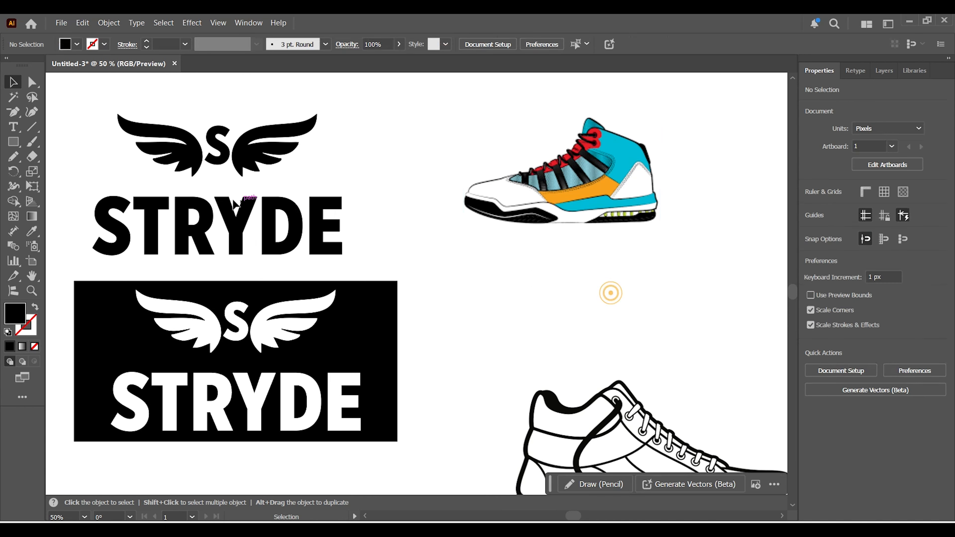
Put a copy of the white winged S, scaled to about 101 by 32 px, on the coloured sneaker.
click(244, 150)
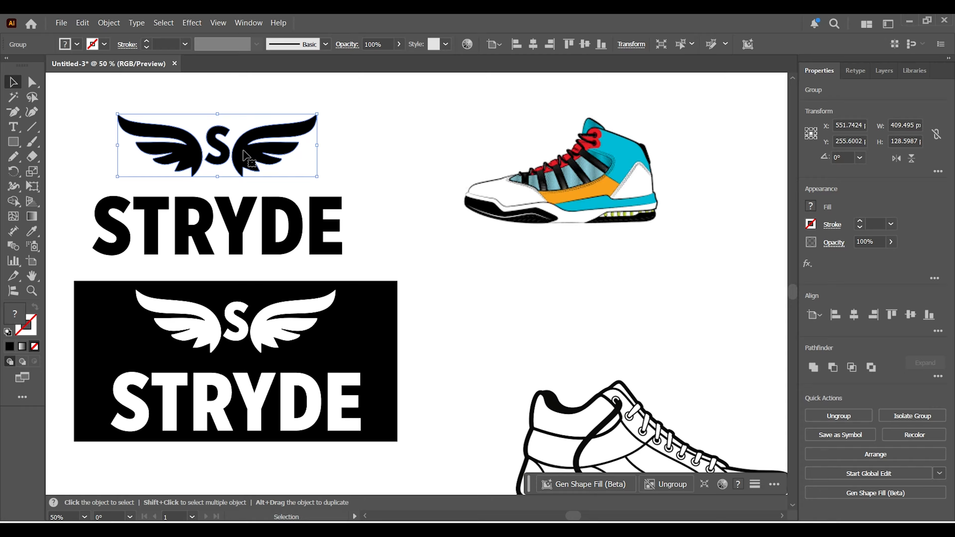
click(241, 320)
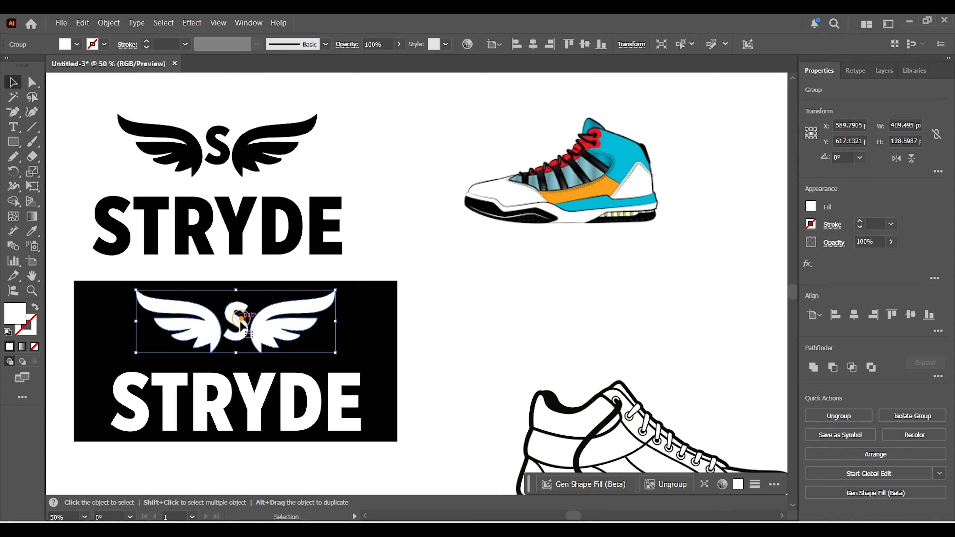
drag(242, 323, 745, 412)
key(z)
click(12, 83)
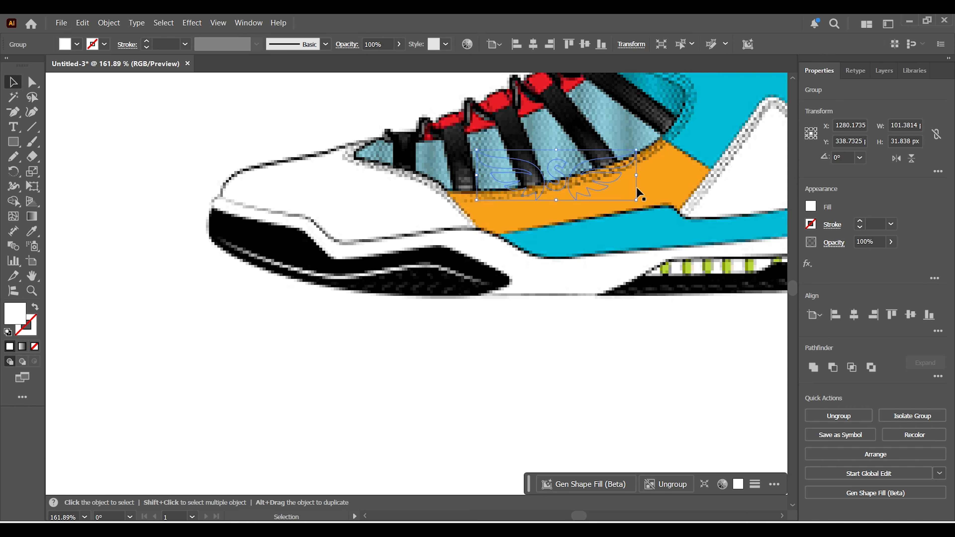
Bring the small winged S to the front and move it onto the sneaker's orange side panel.
right_click(596, 181)
mouse_move(662, 463)
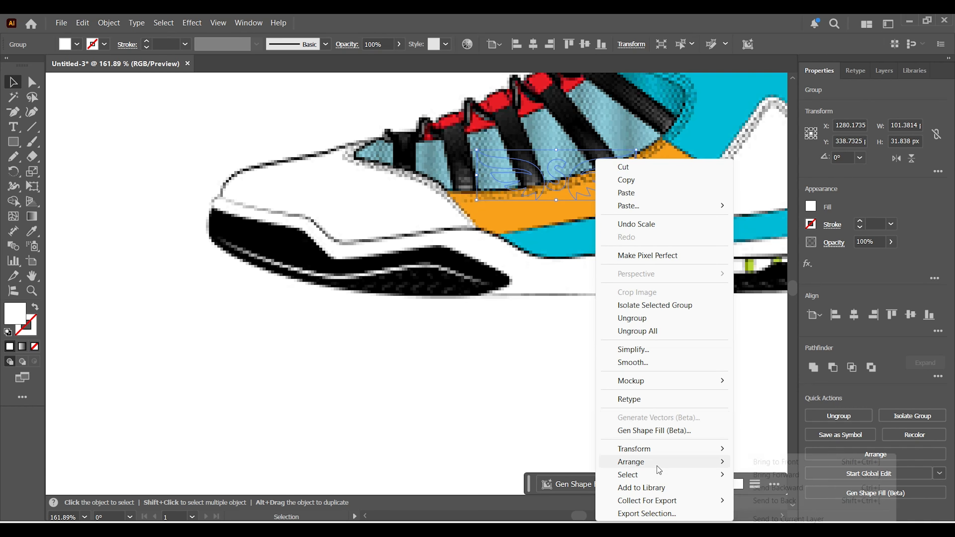
click(774, 464)
drag(585, 192, 621, 197)
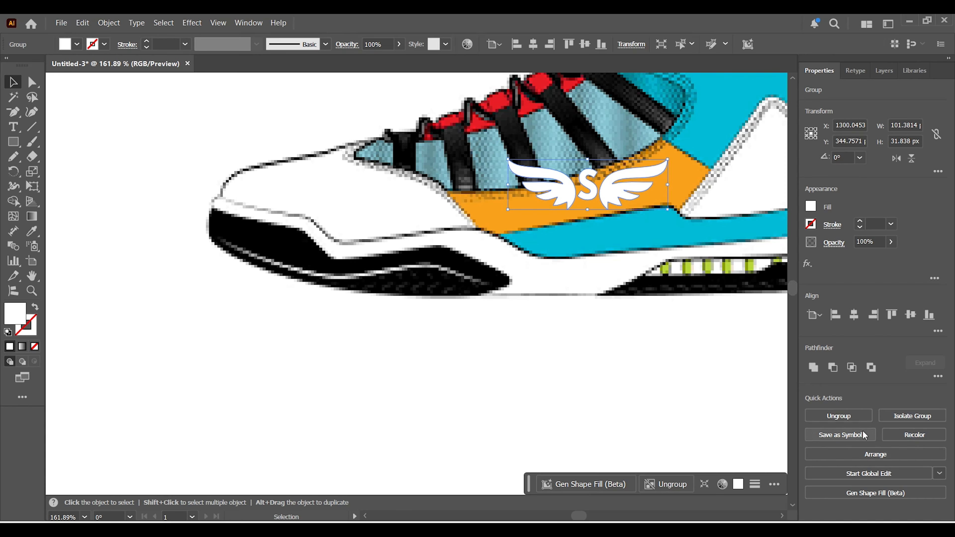
Ungroup the small emblem, delete its S, and group the two remaining wings.
click(838, 416)
click(673, 395)
click(581, 171)
key(Delete)
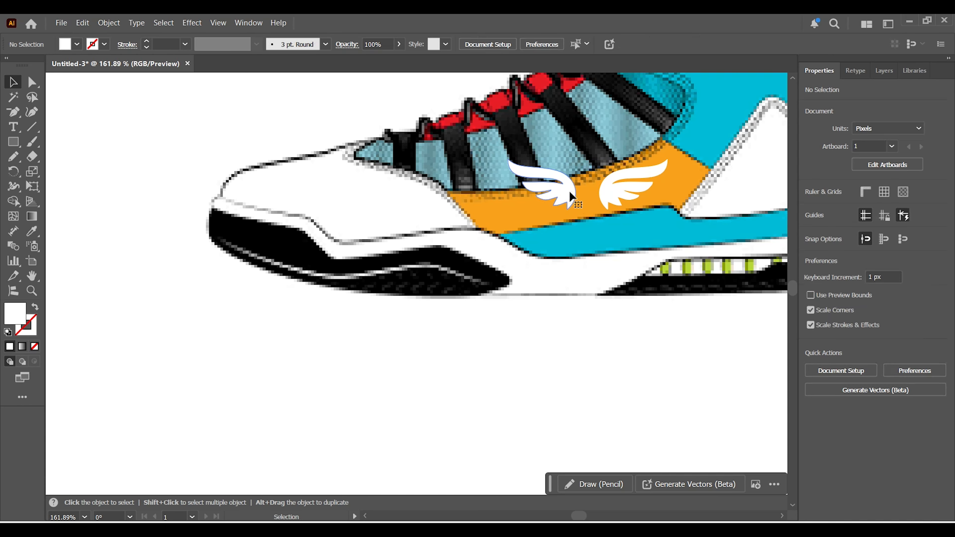
click(569, 191)
shift+click(615, 189)
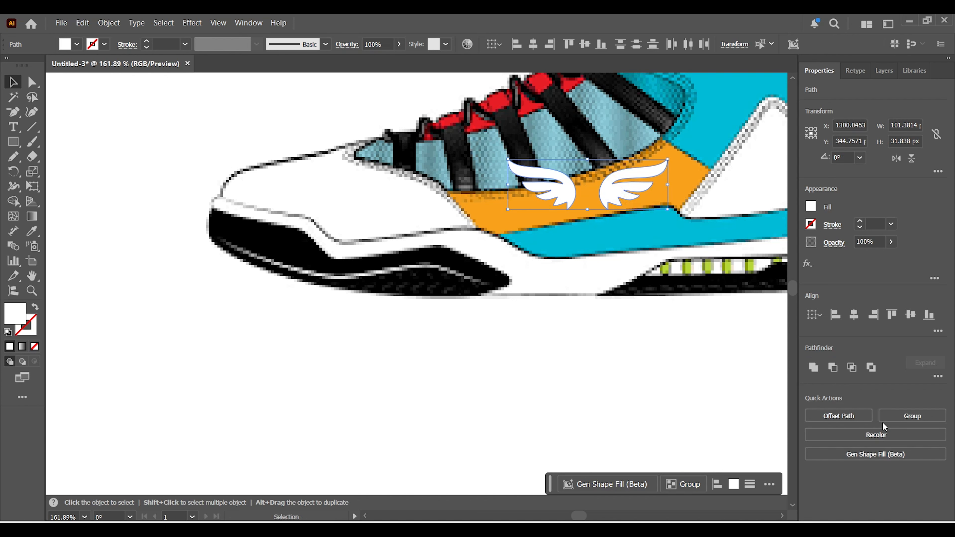
click(892, 420)
Shrink the wing pair and rotate it to follow the slant of the sneaker's orange side panel.
drag(673, 213, 690, 200)
key(a)
key(v)
key(ctrl+z)
drag(618, 180, 634, 185)
drag(677, 148, 644, 180)
click(647, 345)
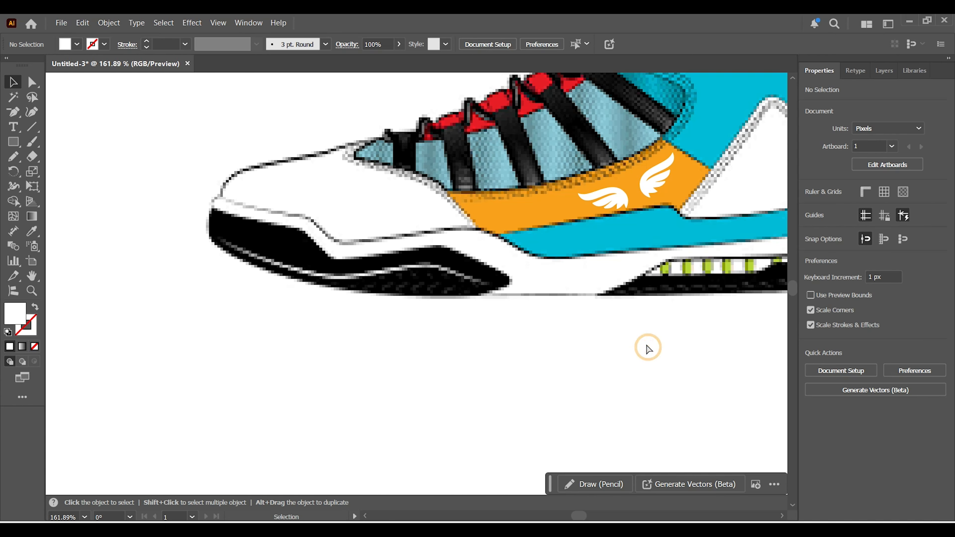
Move the outline sneaker image up below the coloured sneaker, at about X 1428 px, Y 738 px, and embed it.
key(ctrl+minus)
key(ctrl+minus)
key(ctrl+minus)
key(ctrl+minus)
key(space)
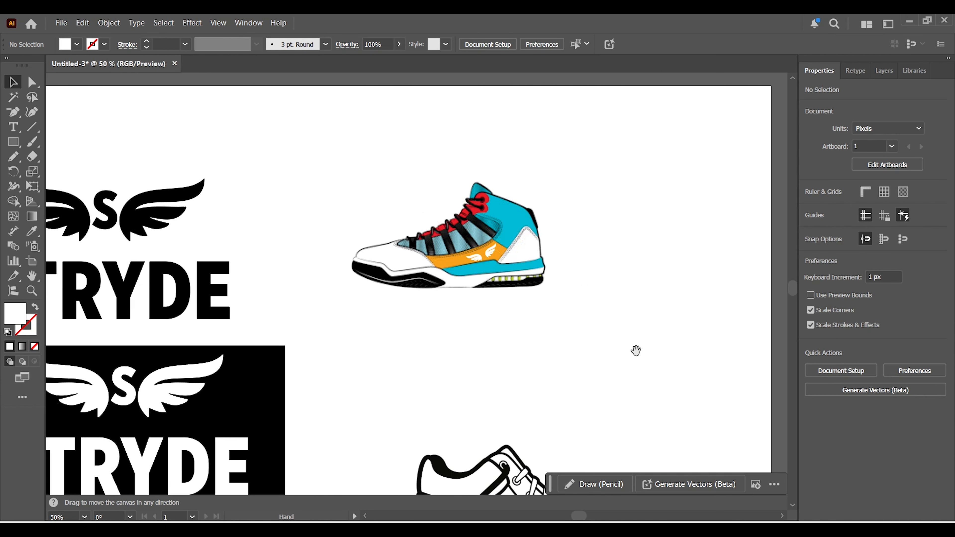
drag(620, 356, 618, 218)
drag(540, 386, 537, 302)
click(861, 367)
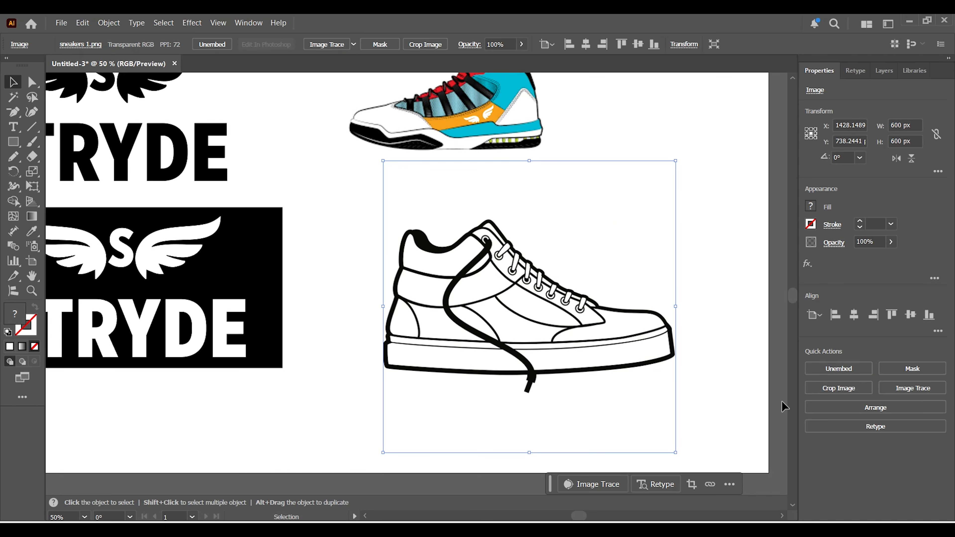
Crop the outline sneaker image to about 599 by 376 px and move it to about X 1372 px, Y 699 px.
click(838, 388)
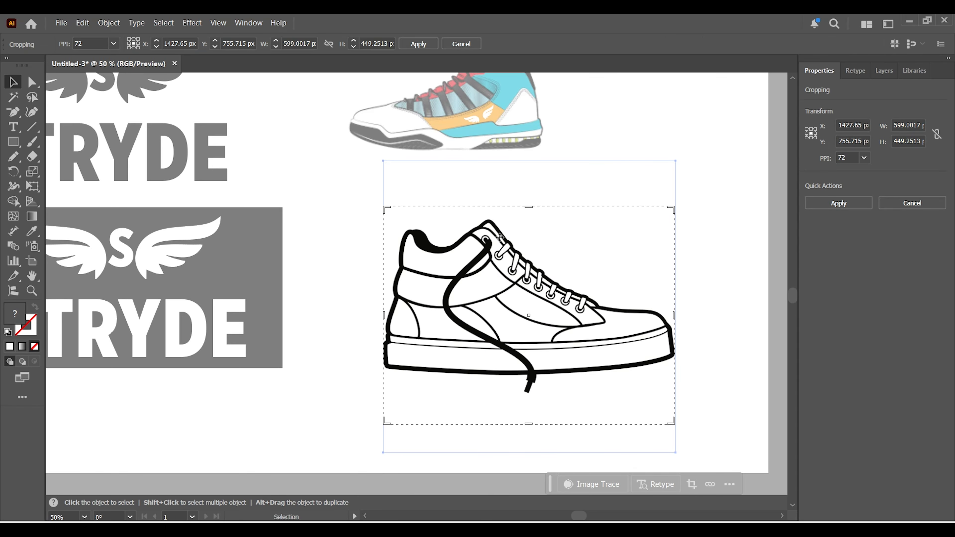
drag(531, 207, 529, 219)
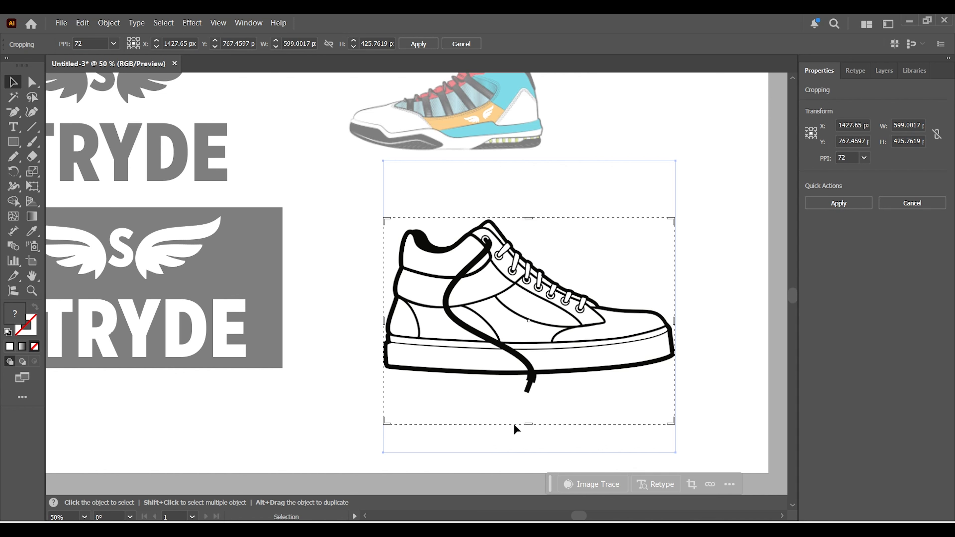
drag(532, 425, 530, 399)
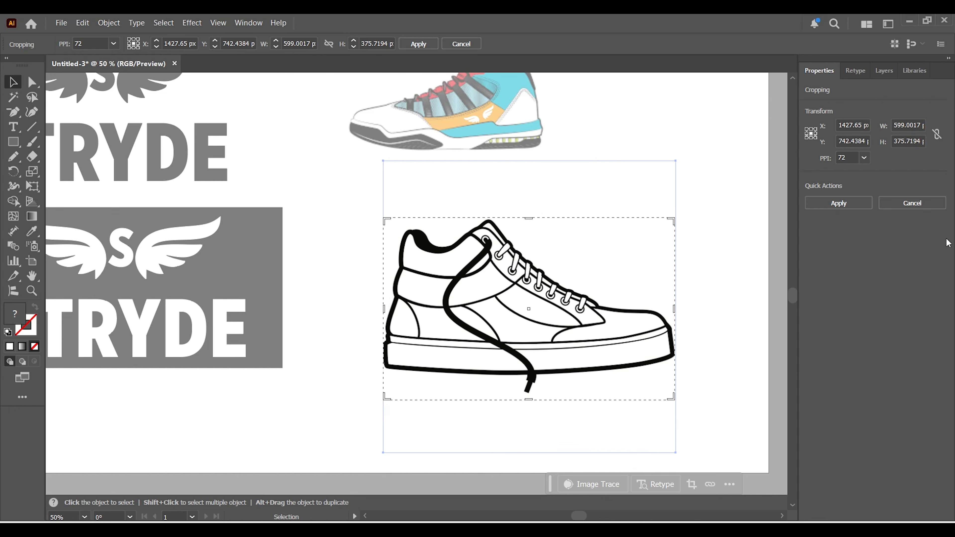
drag(432, 346, 541, 402)
drag(626, 368, 599, 347)
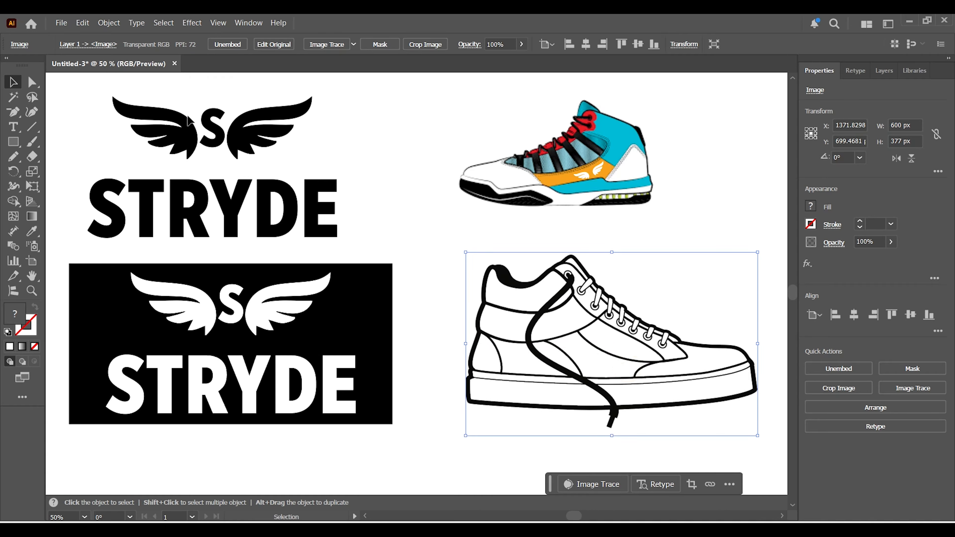
Place a small copy of the black winged S emblem, about 101 by 32 px, on the outline sneaker's heel panel.
click(189, 135)
drag(189, 135, 580, 363)
drag(706, 324, 527, 327)
key(z)
key(v)
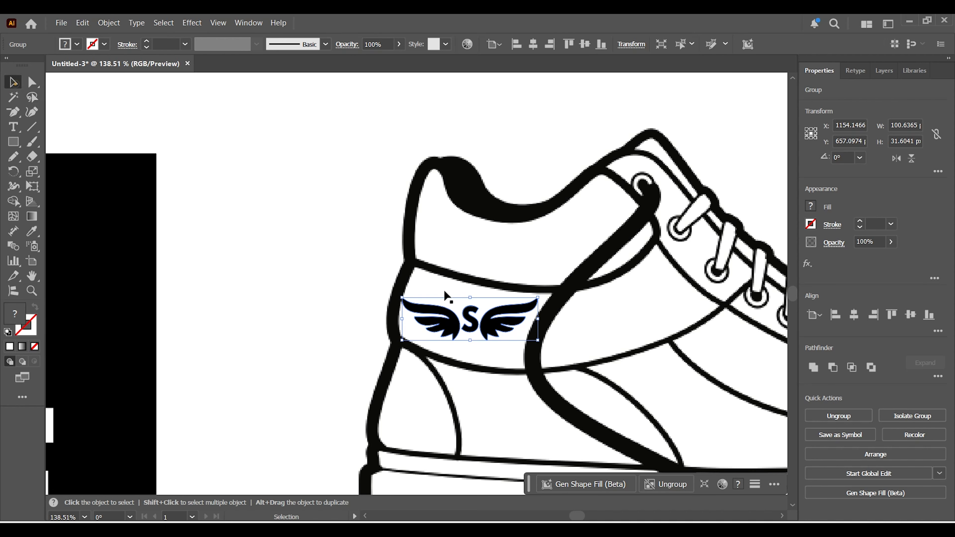
Select the outline sneaker image and send it to the back, behind the small emblem.
click(544, 346)
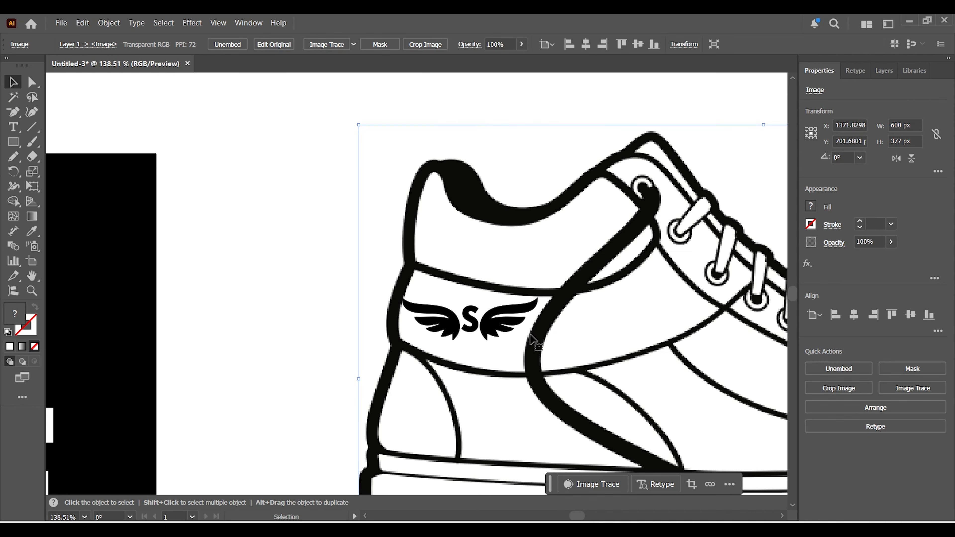
click(510, 323)
click(485, 318)
click(323, 160)
click(452, 179)
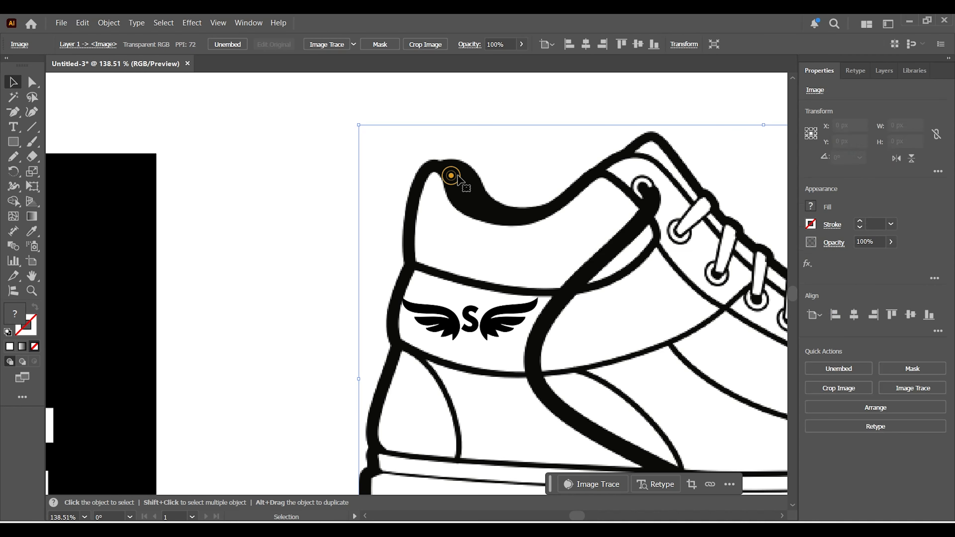
right_click(459, 178)
mouse_move(494, 385)
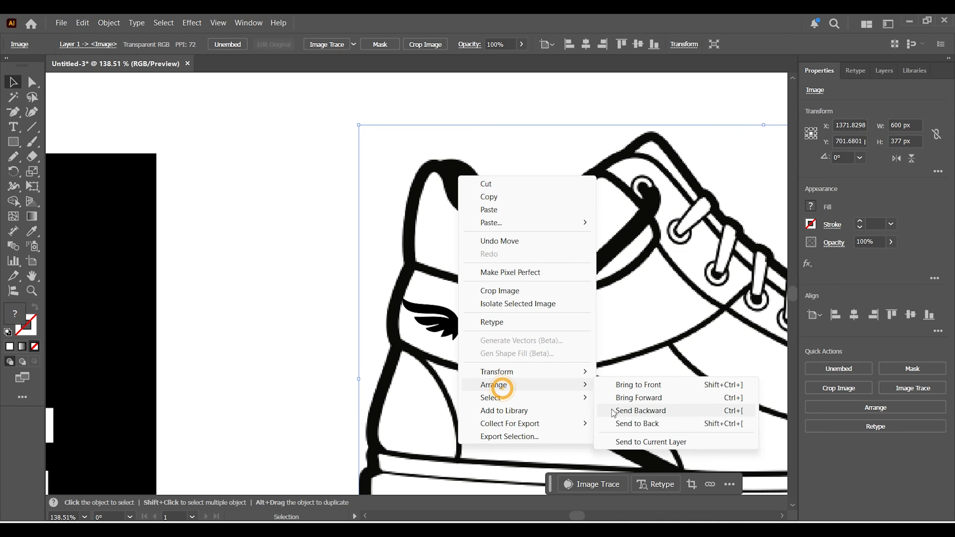
click(615, 421)
Shrink the heel emblem slightly, rotate it to follow the panel's slant, and centre it between the panel's outlines.
click(502, 331)
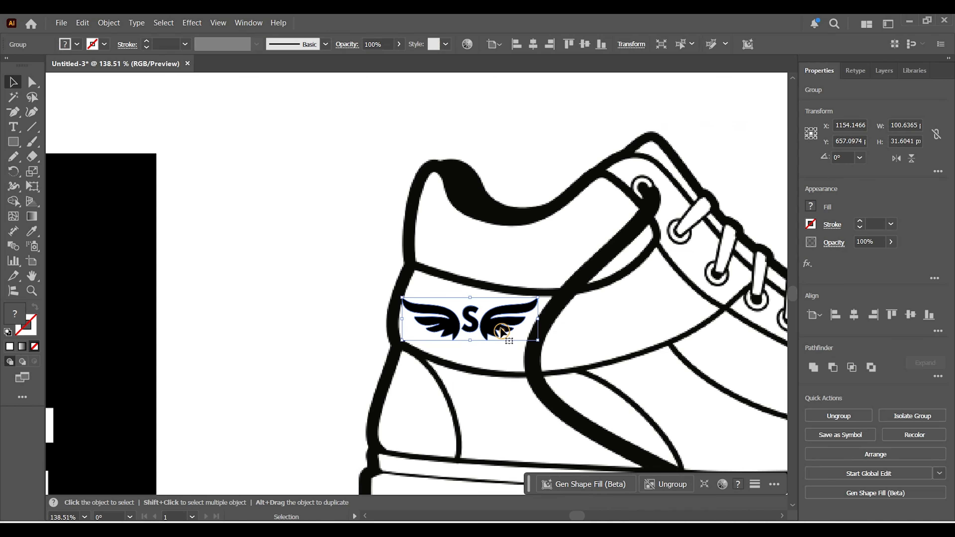
drag(541, 343, 533, 360)
drag(542, 282, 530, 290)
drag(532, 342, 483, 337)
mouse_move(536, 360)
mouse_down()
mouse_move(541, 344)
mouse_move(538, 351)
mouse_up()
click(356, 283)
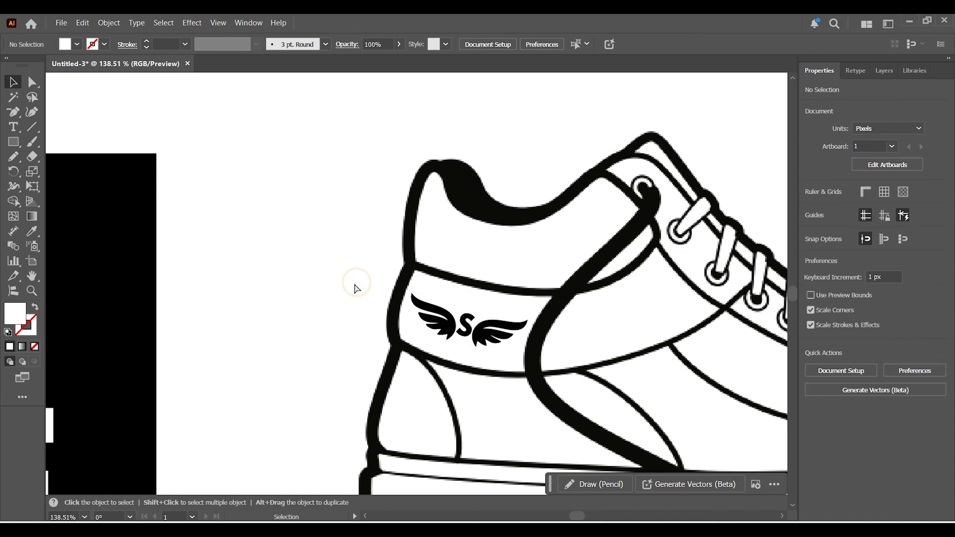
Examine the whole artboard with both logo versions and the two sneaker mockups.
key(ctrl+minus)
key(ctrl+minus)
key(ctrl+minus)
key(ctrl+minus)
key(space)
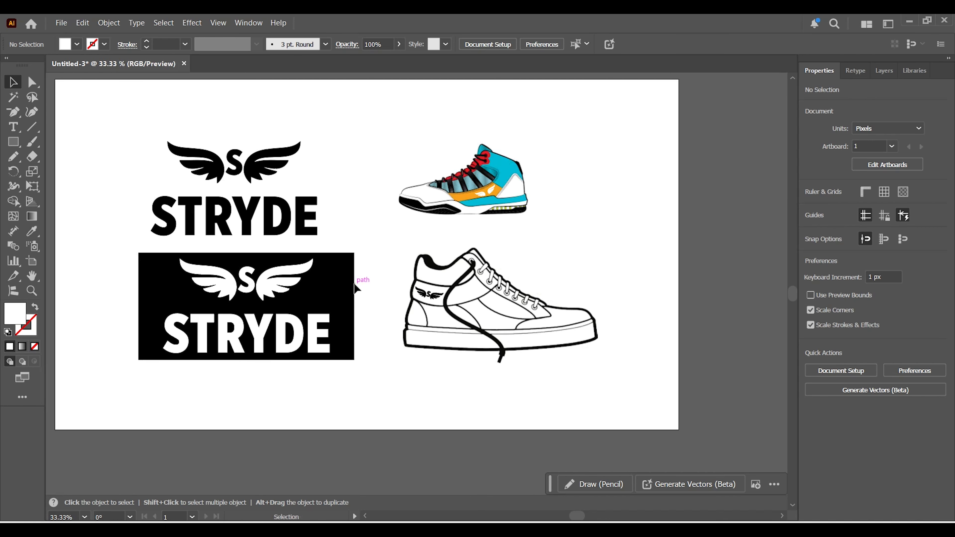
drag(502, 342, 564, 356)
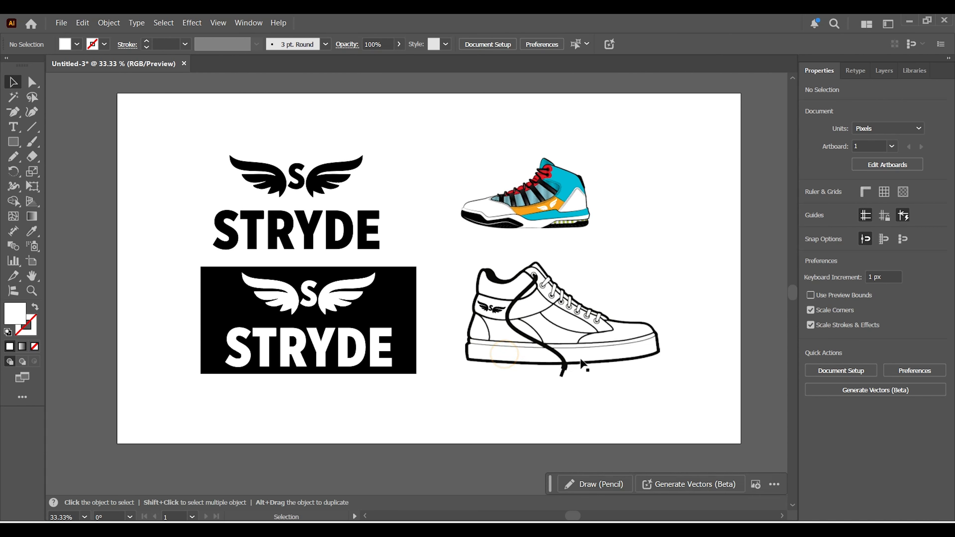
key(ctrl)
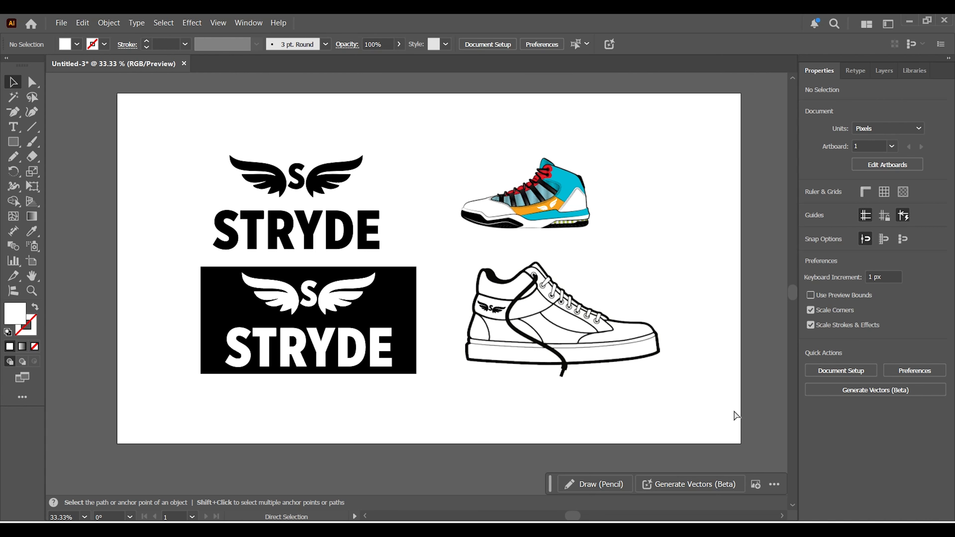
key(ctrl+plus)
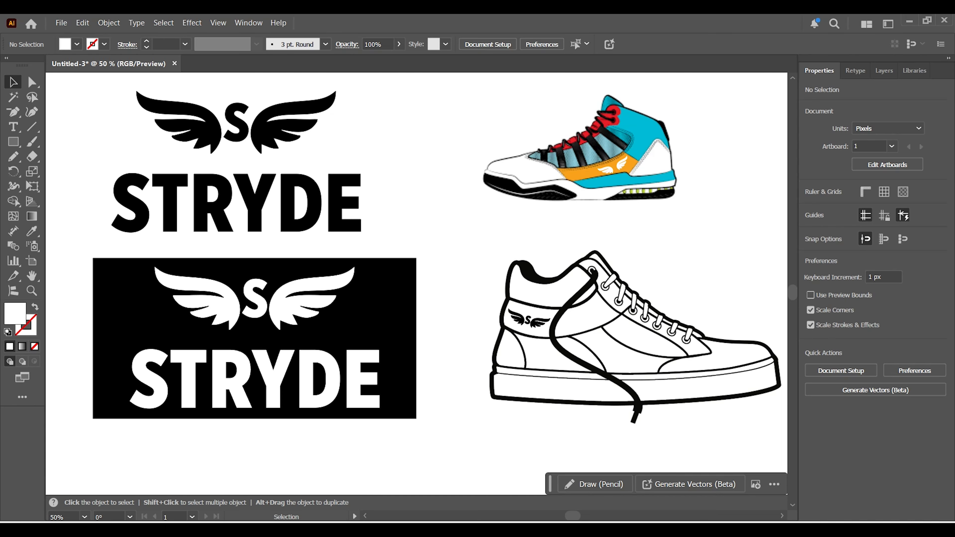
Switch to the Clock app and check the time remaining on the timer.
key(alt+Tab)
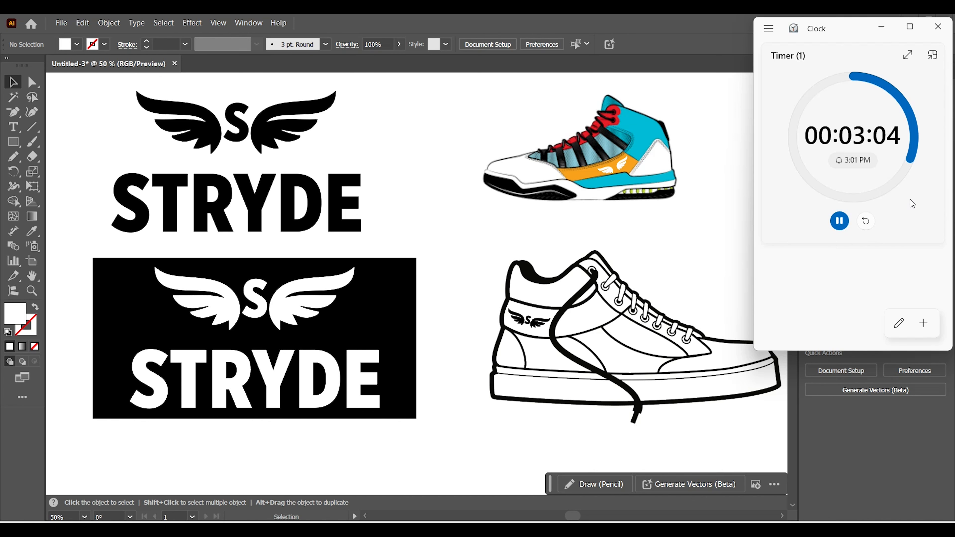
click(707, 92)
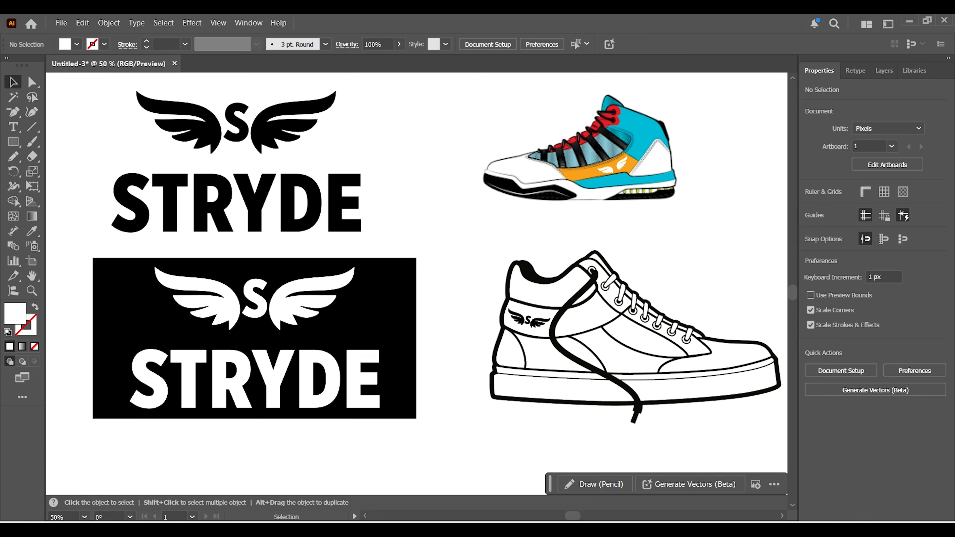
mouse_move(692, 530)
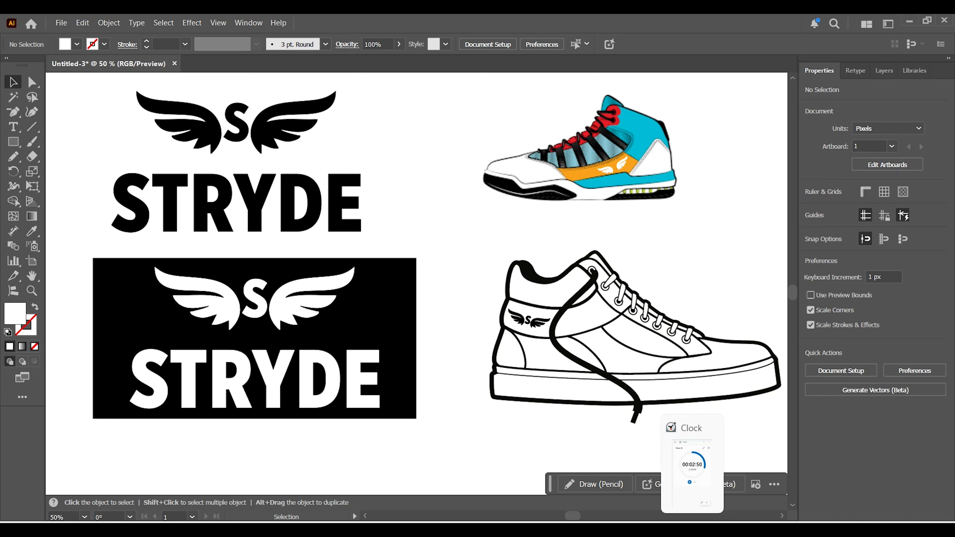
click(692, 529)
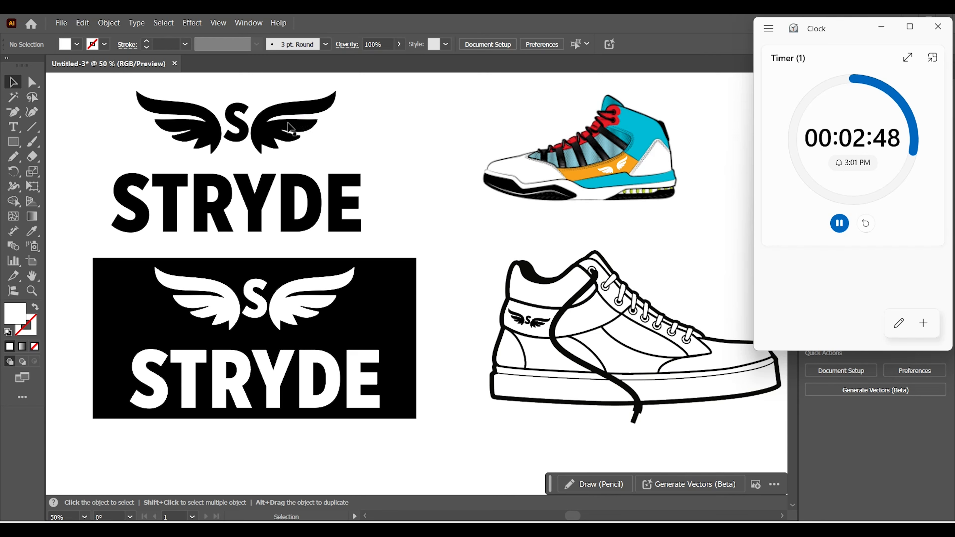